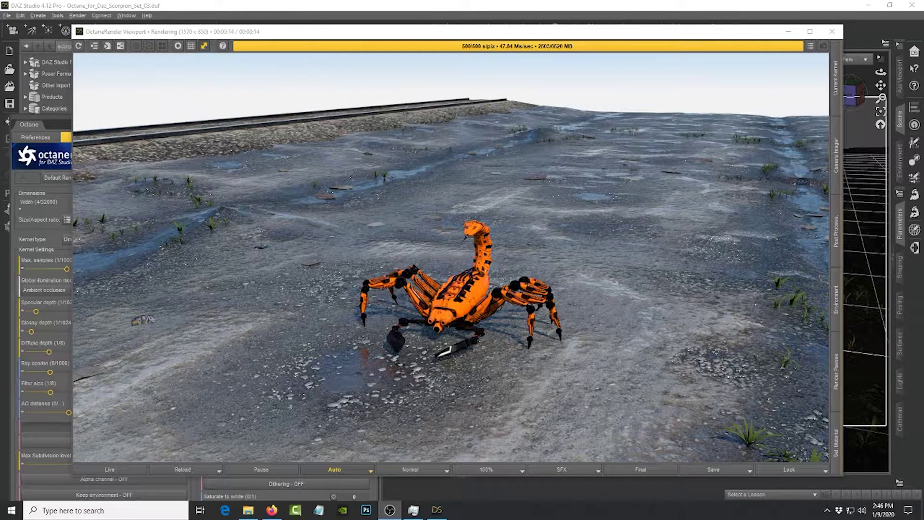
- Re-angle the camera to a more frontal view of the scorpion, then switch to the Daz 3D homepage in Firefox
right_drag(881, 72, 898, 74)
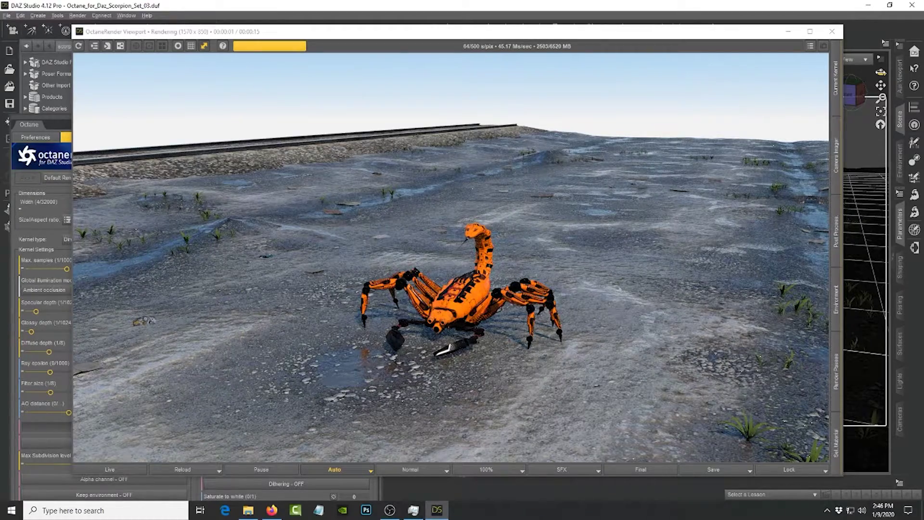
drag(881, 72, 899, 74)
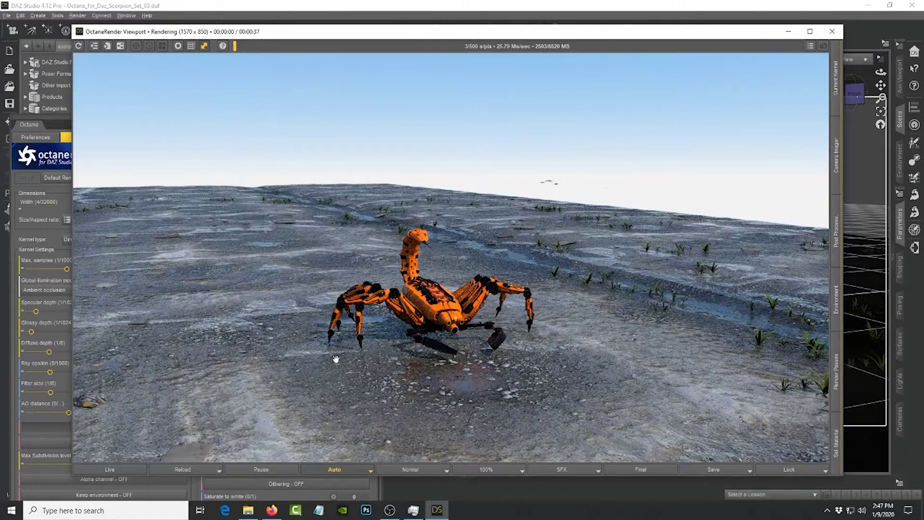
click(275, 512)
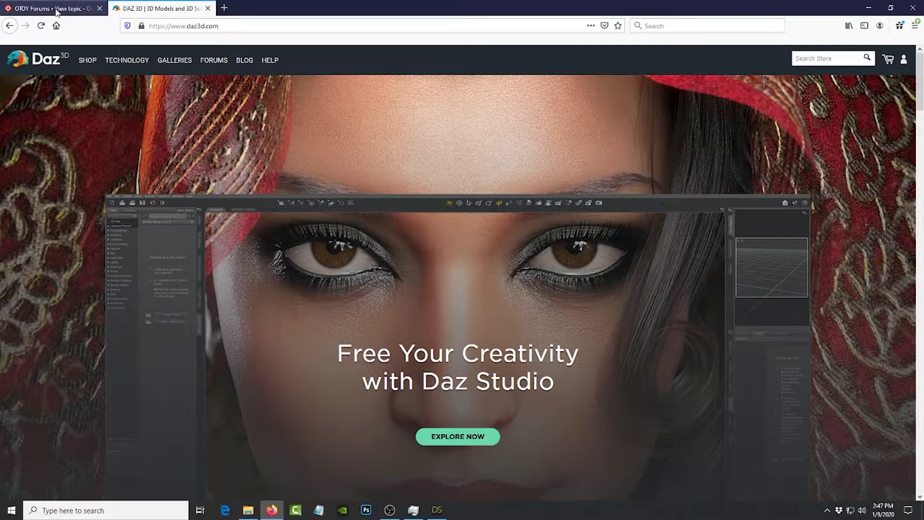
- Read the OTOY OctaneRender for DAZ Studio forum thread down to its Download Links, then minimize Firefox
click(77, 8)
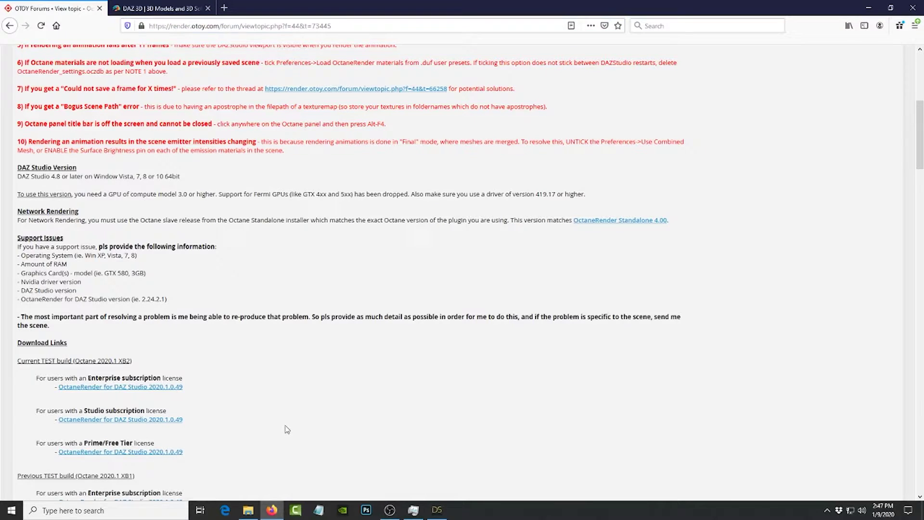
scroll(286, 428, down, 3)
scroll(286, 428, down, 2)
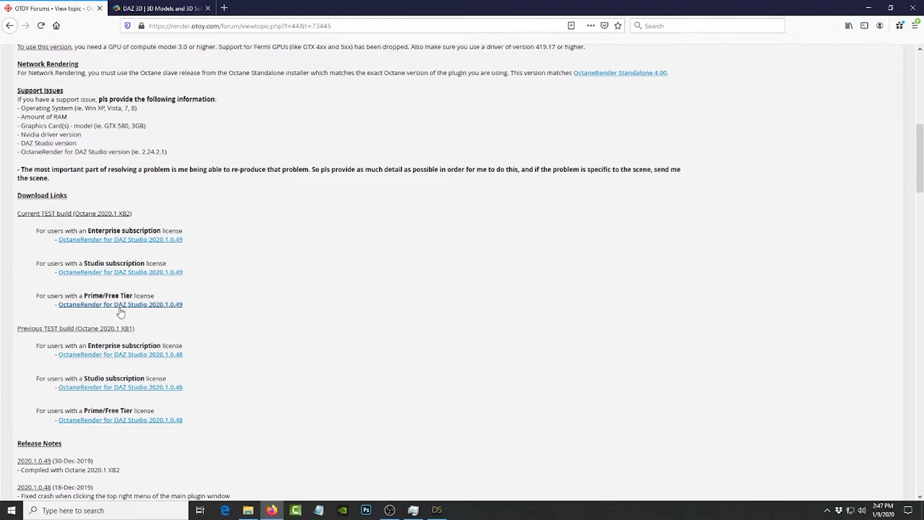
scroll(254, 275, up, 15)
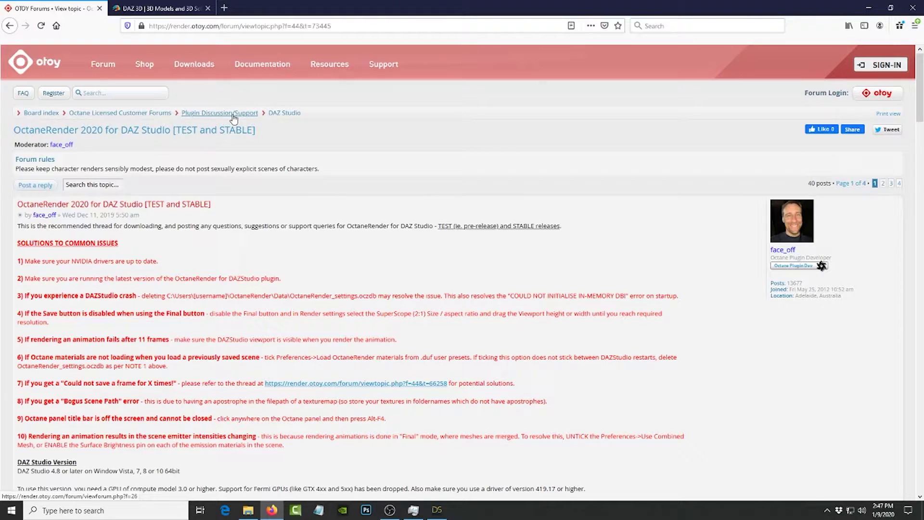
scroll(358, 213, down, 7)
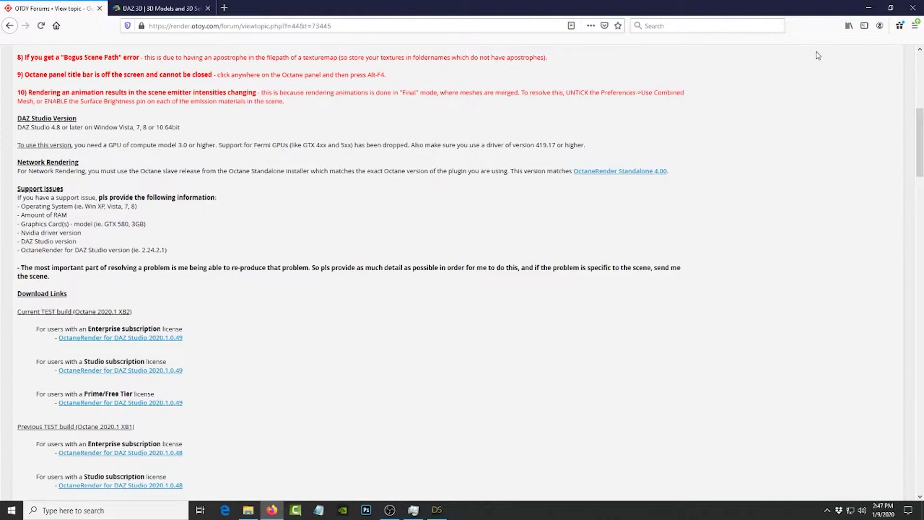
click(869, 9)
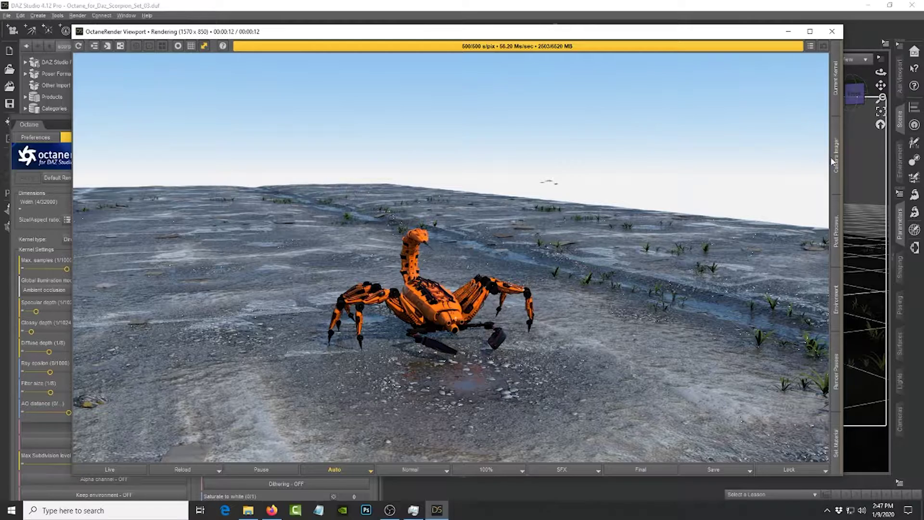
- Frame the camera closer on the scorpion, keep the angled view, and shift the live render window down-right
click(881, 112)
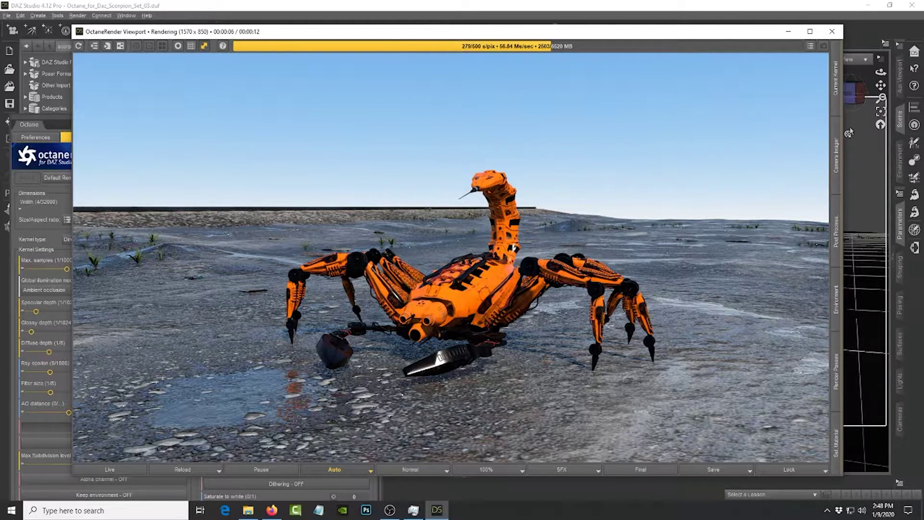
click(853, 92)
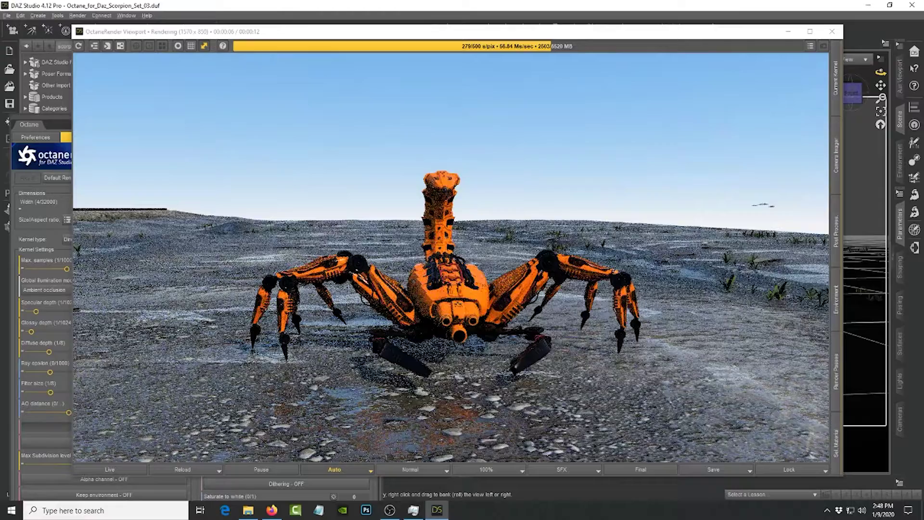
key(ctrl+z)
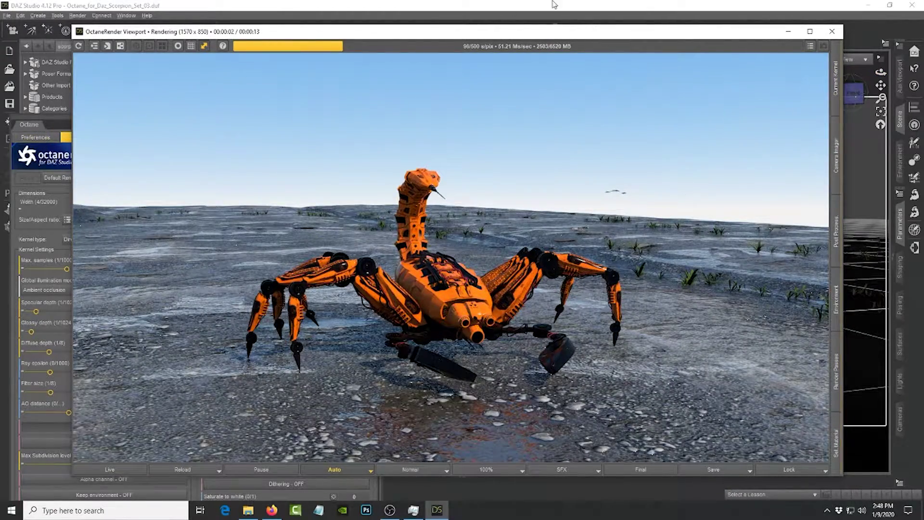
drag(566, 34, 600, 91)
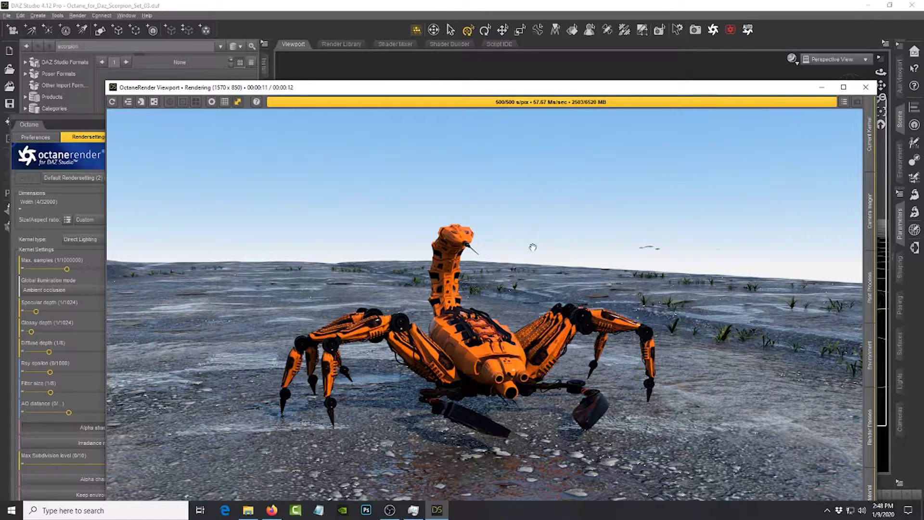
- Bring the Octane settings panel forward and move it and the live render window higher
click(713, 30)
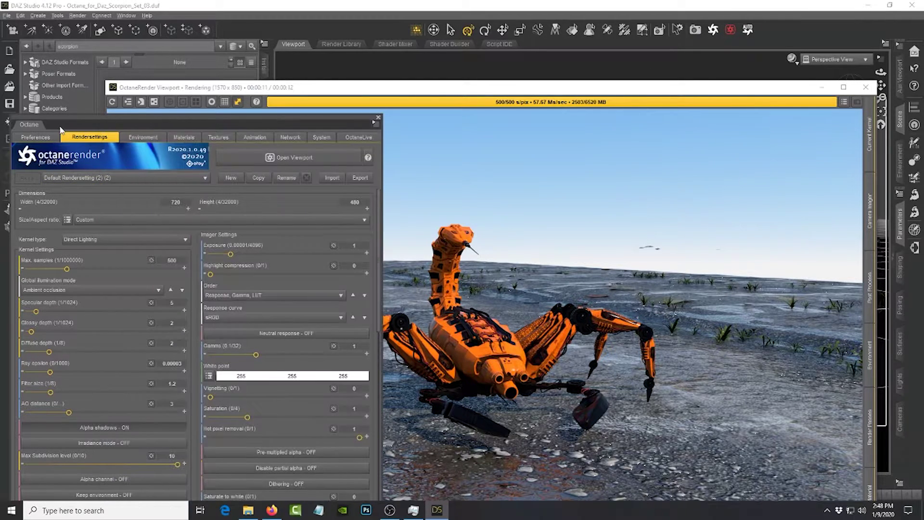
click(62, 131)
drag(217, 118, 213, 77)
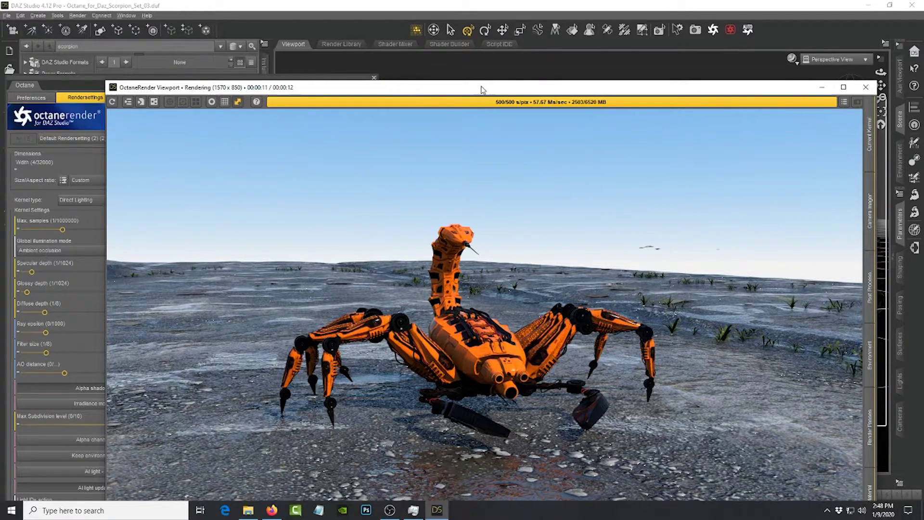
drag(482, 88, 476, 34)
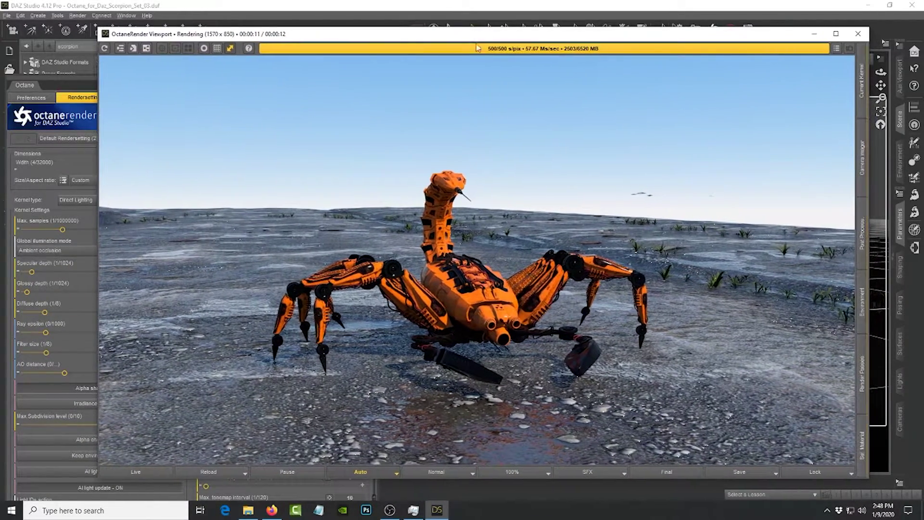
- Review the Octane render settings, environment, materials and texture usage tabs, ending on Preferences
click(56, 91)
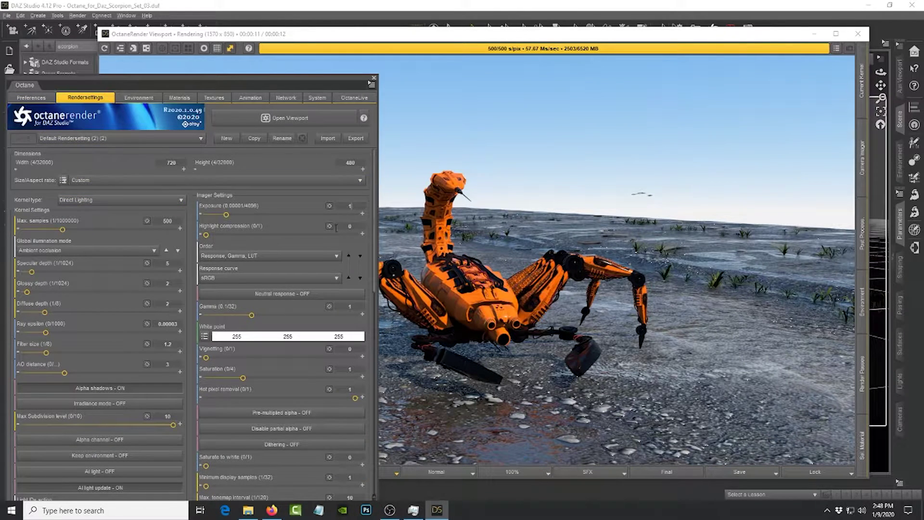
click(138, 99)
click(179, 98)
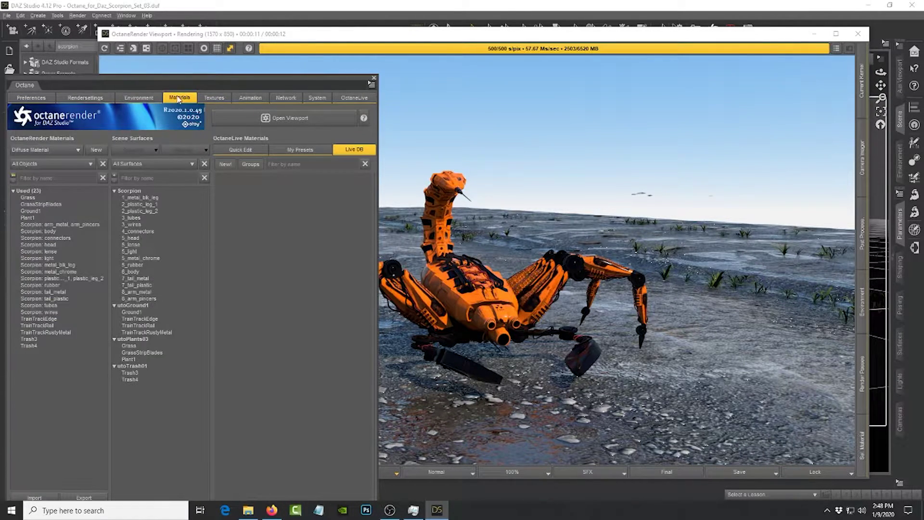
click(224, 100)
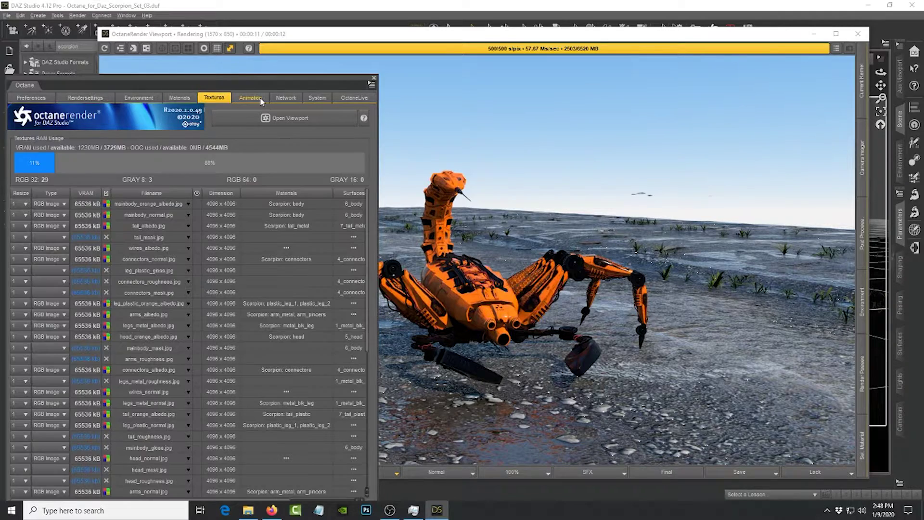
click(39, 100)
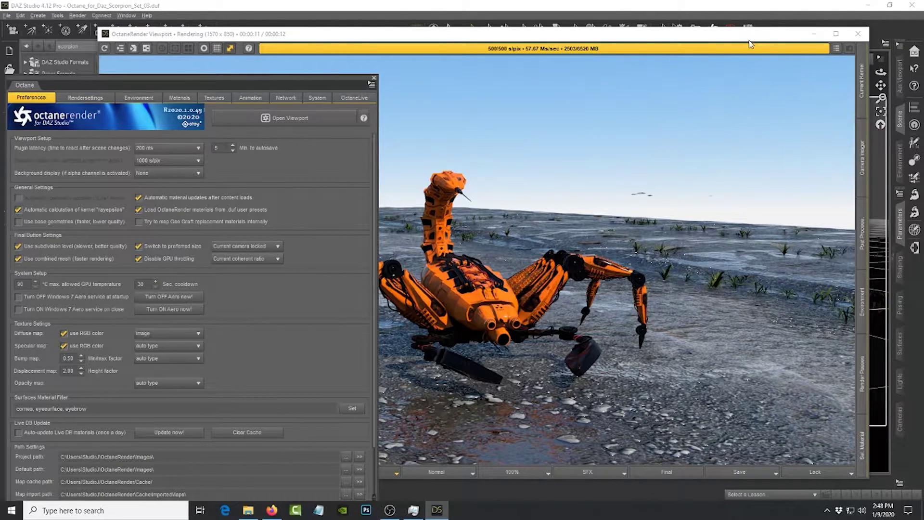
drag(749, 42, 746, 30)
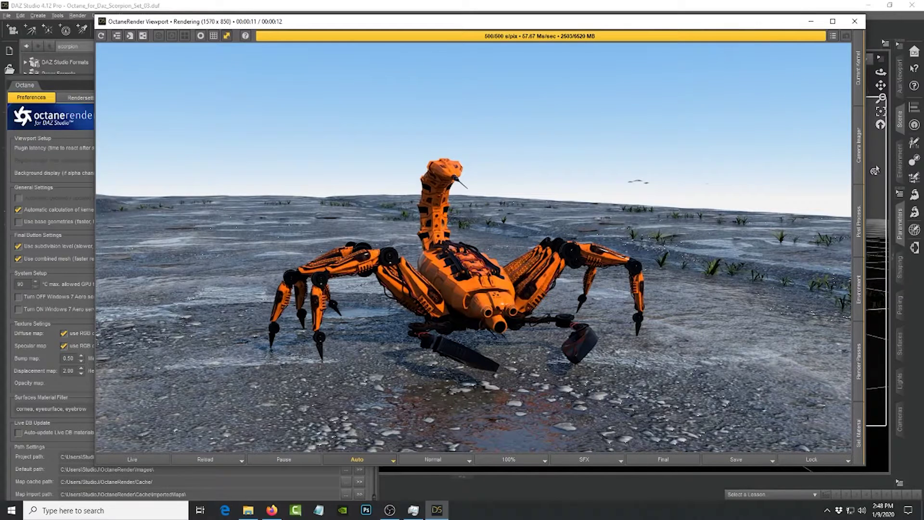
- Inspect the live render's Camera Imager, Current Kernel and Environment Octane Daylight Model settings
click(858, 159)
drag(803, 27, 730, 27)
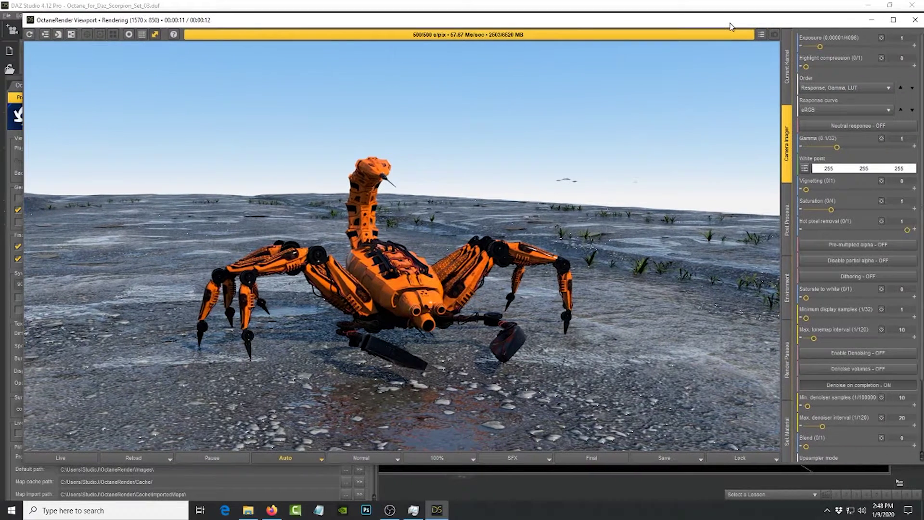
click(790, 84)
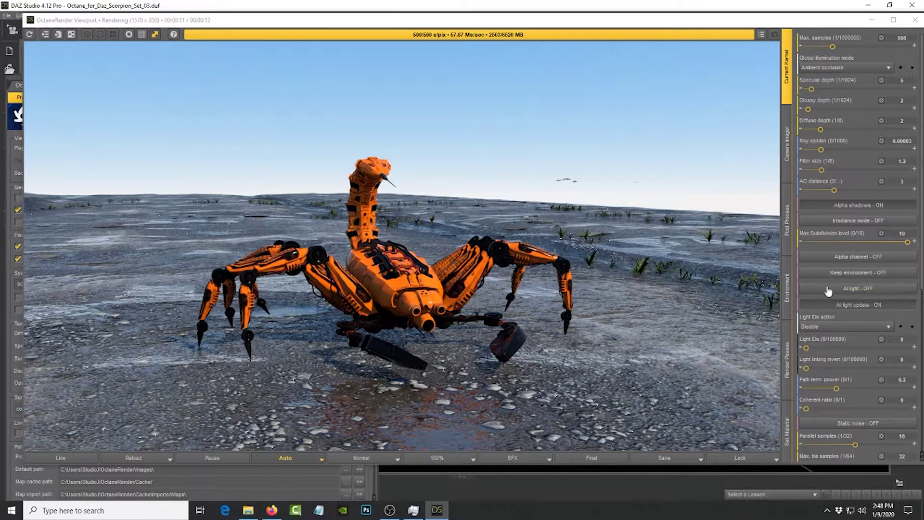
click(788, 301)
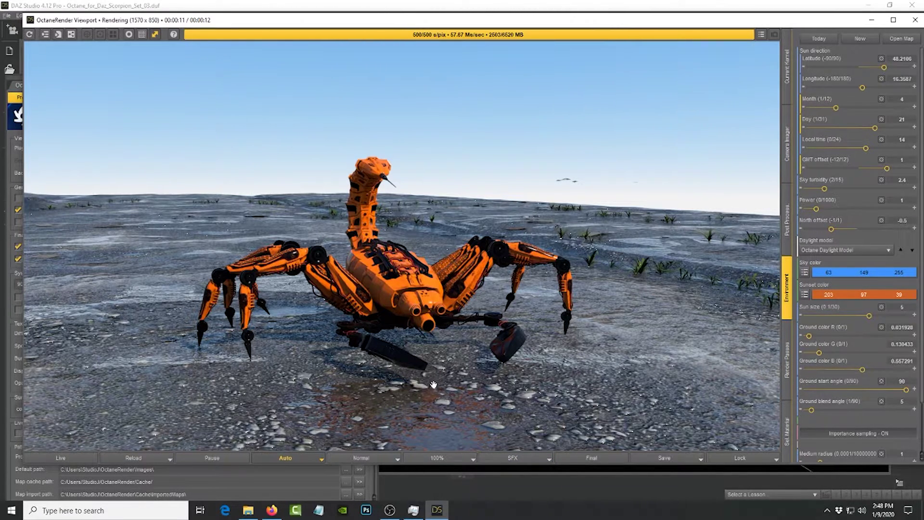
mouse_move(689, 22)
mouse_down()
mouse_move(667, 25)
mouse_move(687, 175)
mouse_move(648, 165)
mouse_move(675, 33)
mouse_move(684, 28)
mouse_move(671, 23)
mouse_up()
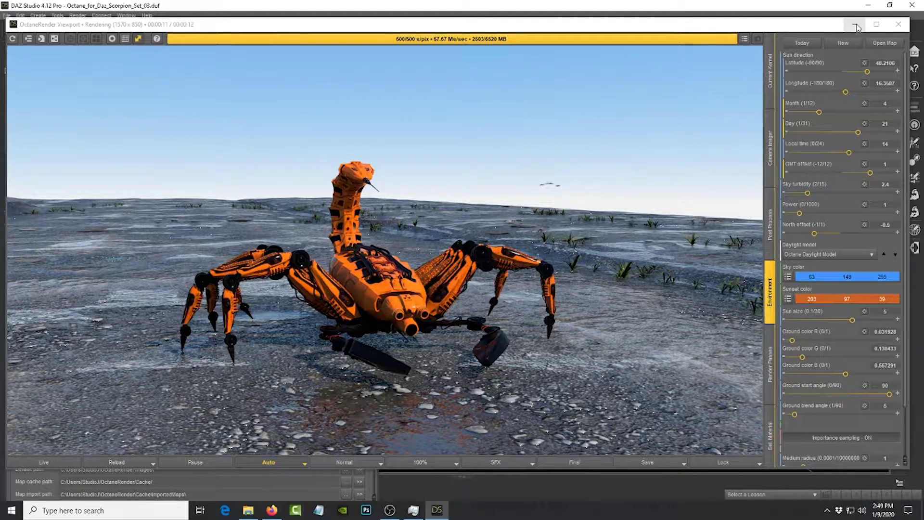
- Close the live render window and start a final render of the scorpion scene
click(898, 25)
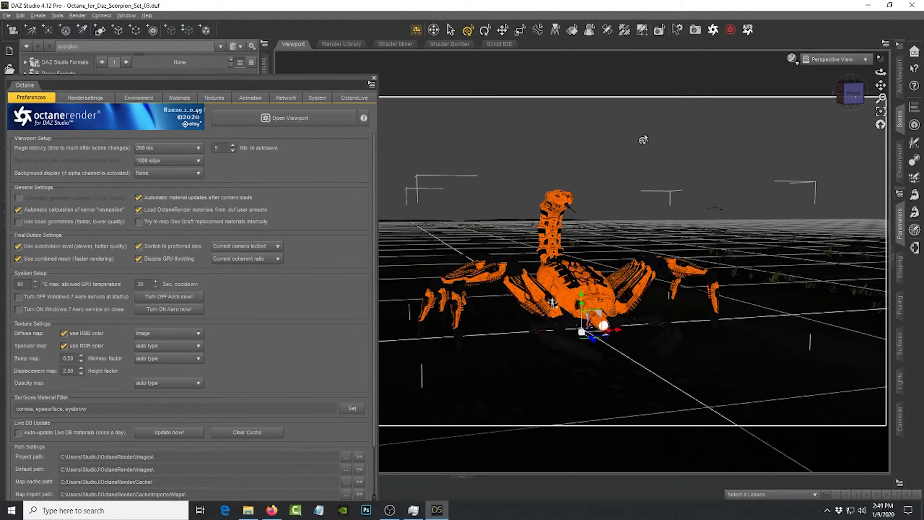
click(698, 34)
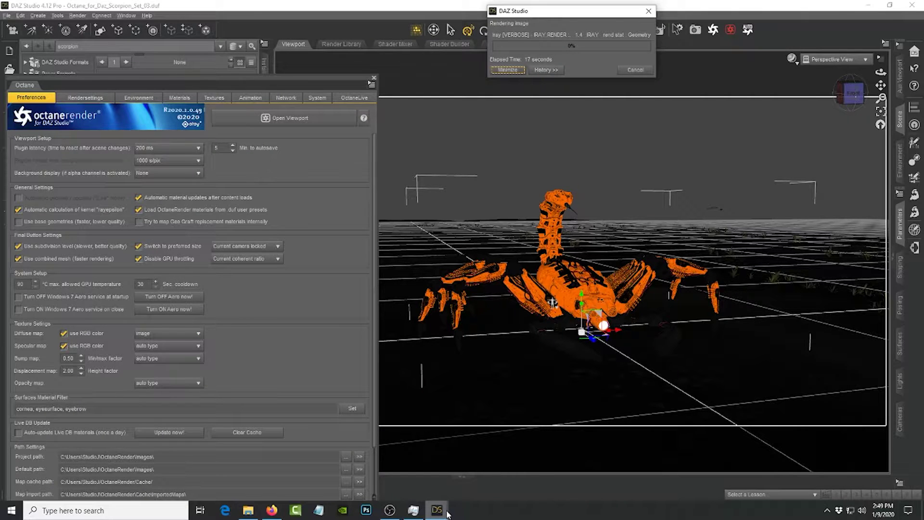
mouse_move(437, 510)
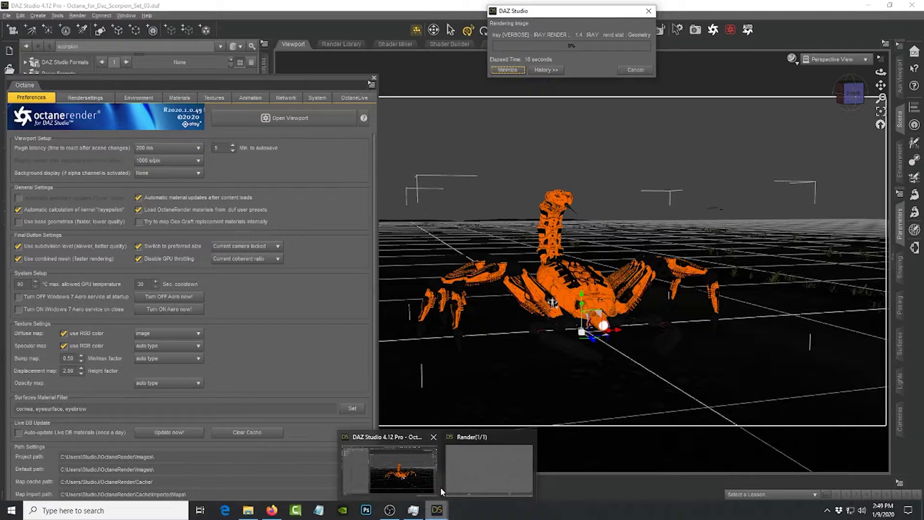
click(468, 439)
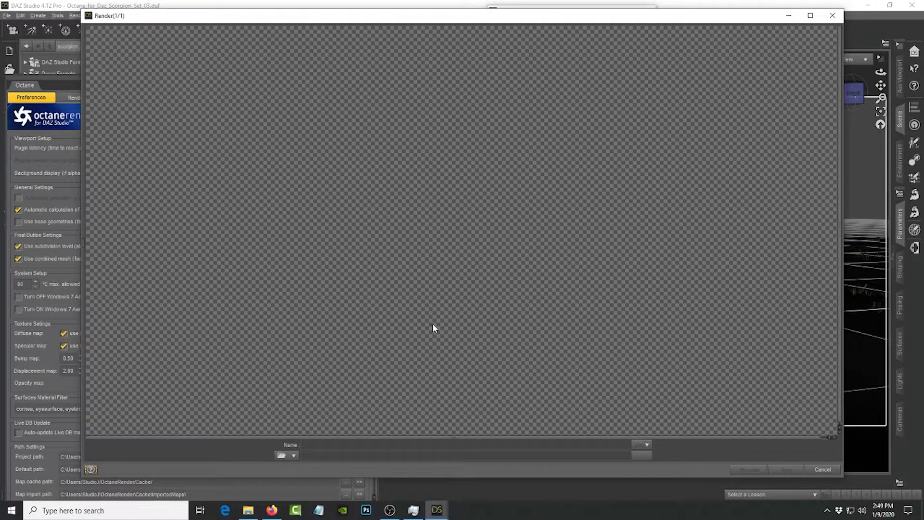
drag(573, 21, 566, 71)
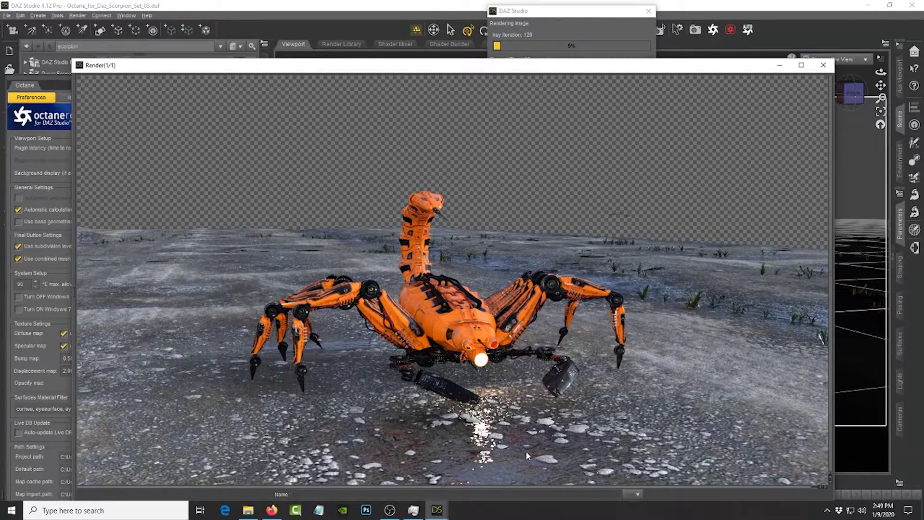
- Check the final render's progress, then cancel the in-progress render
drag(695, 69, 672, 45)
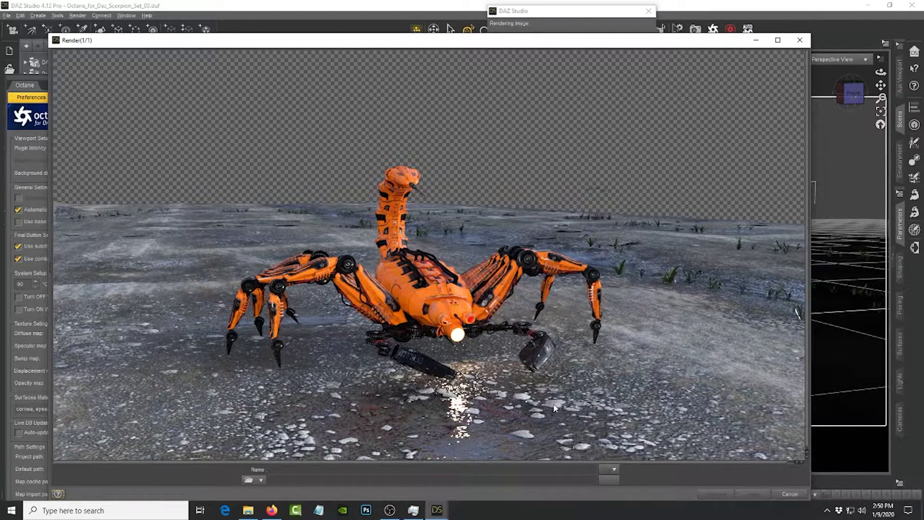
click(558, 9)
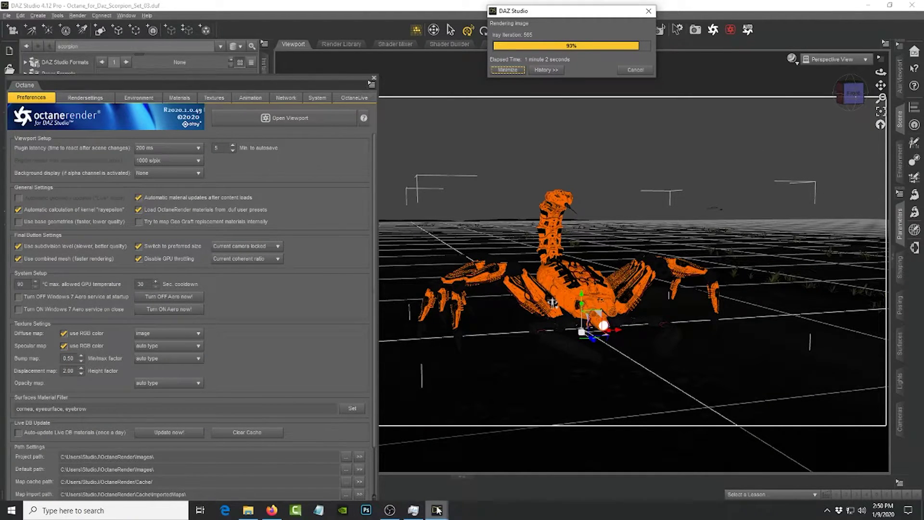
mouse_move(436, 509)
click(475, 436)
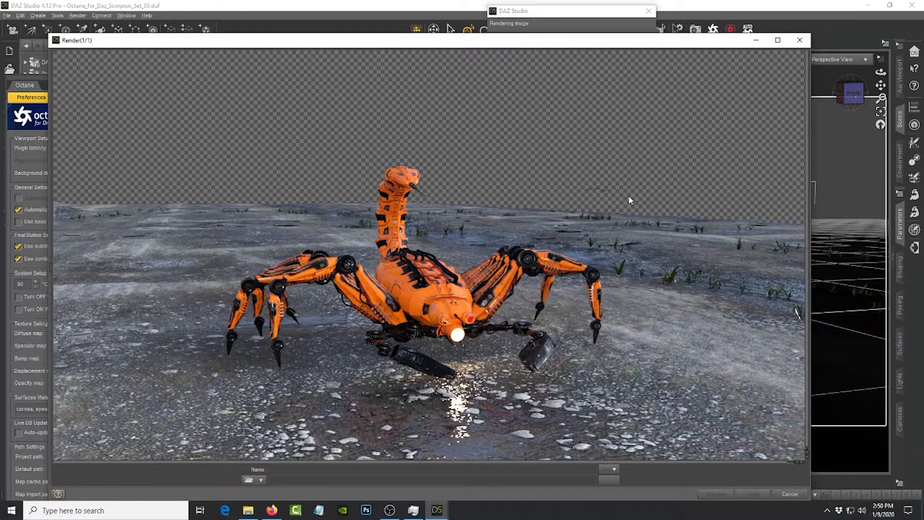
click(800, 41)
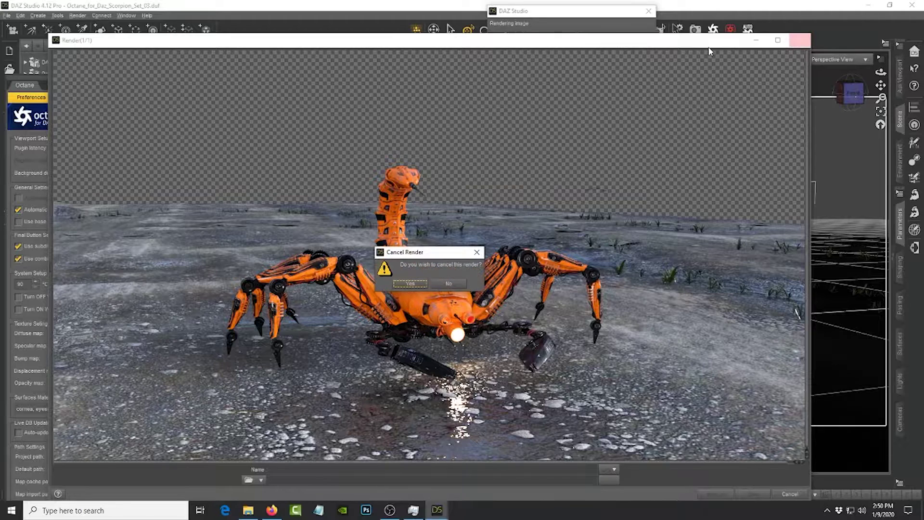
click(424, 287)
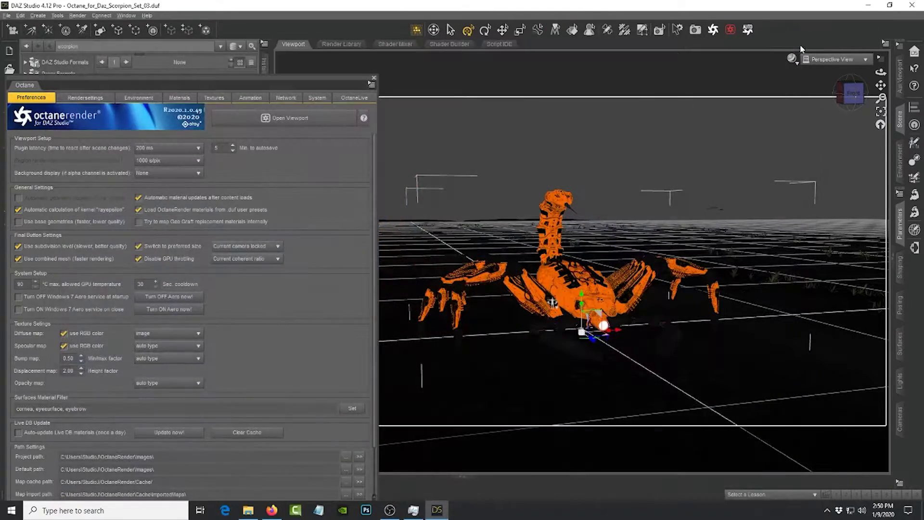
- Close the stopped render window, reopen the live OctaneRender Viewport, and set the view cube to Front
click(800, 40)
click(730, 30)
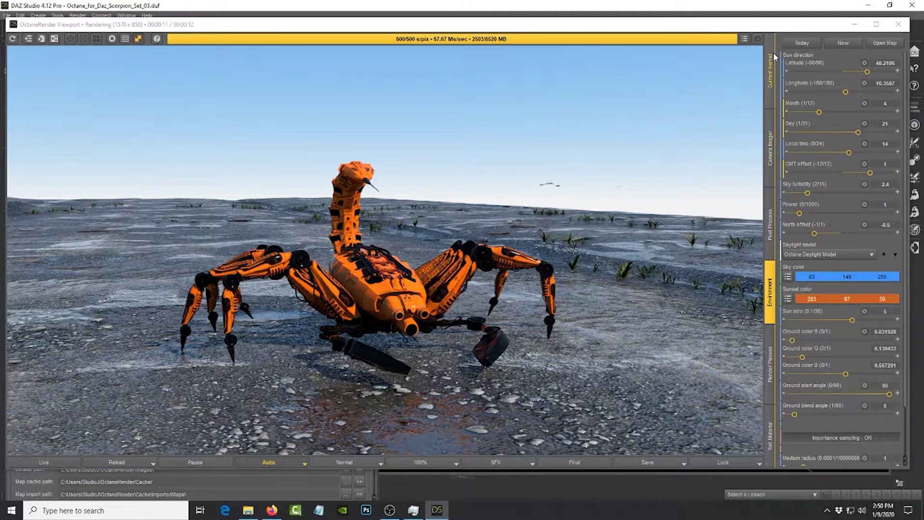
drag(774, 28, 578, 30)
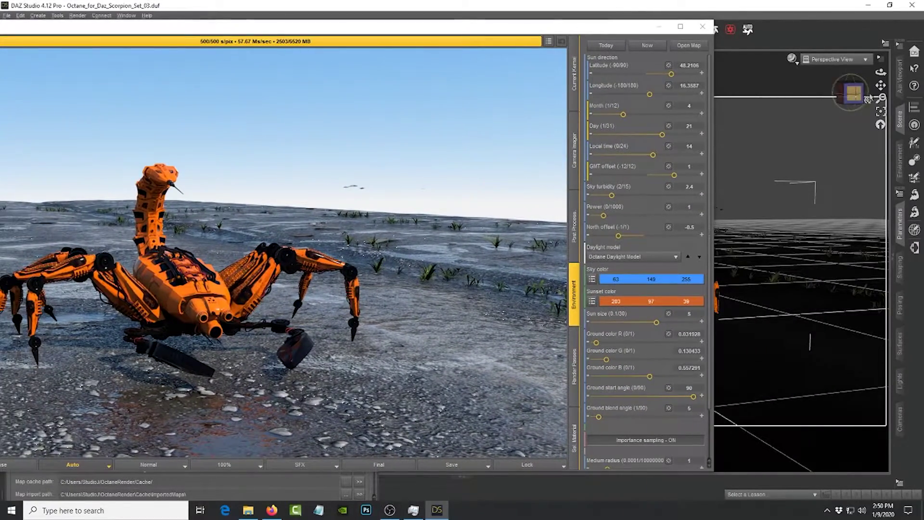
drag(880, 72, 707, 73)
click(840, 94)
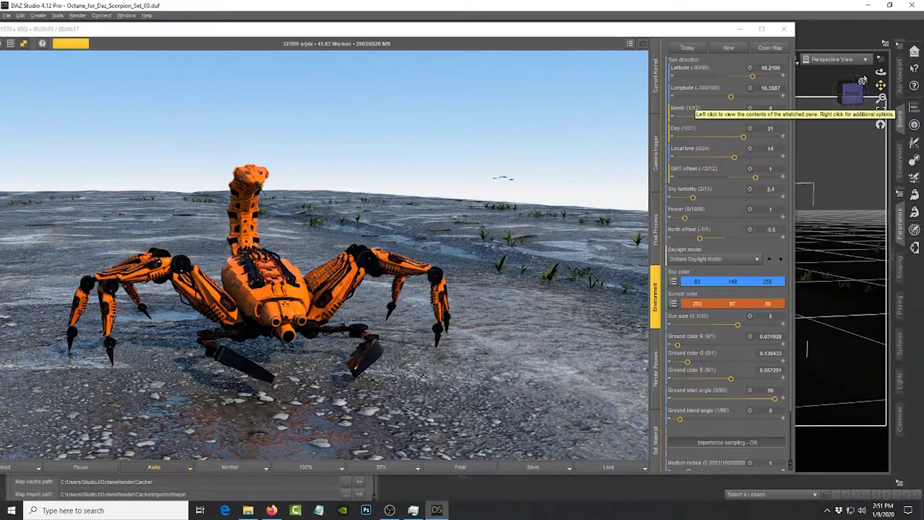
drag(676, 32, 710, 28)
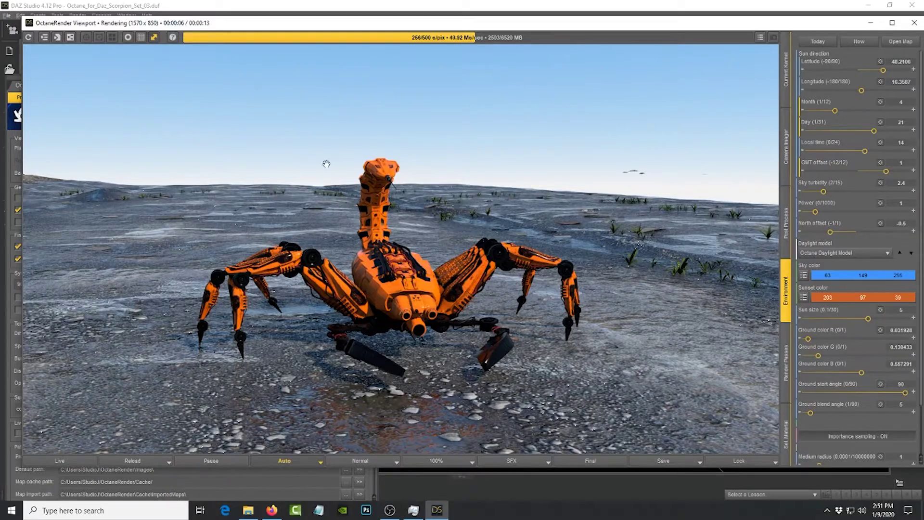
drag(504, 23, 622, 48)
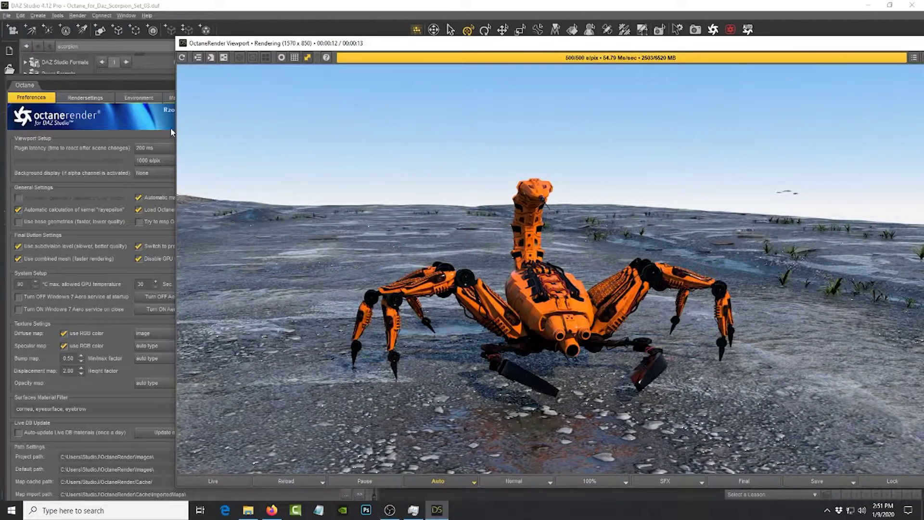
- Open Octane's System device settings and move rendering, tonemapping and denoising to the GTX 1070
click(106, 82)
click(314, 99)
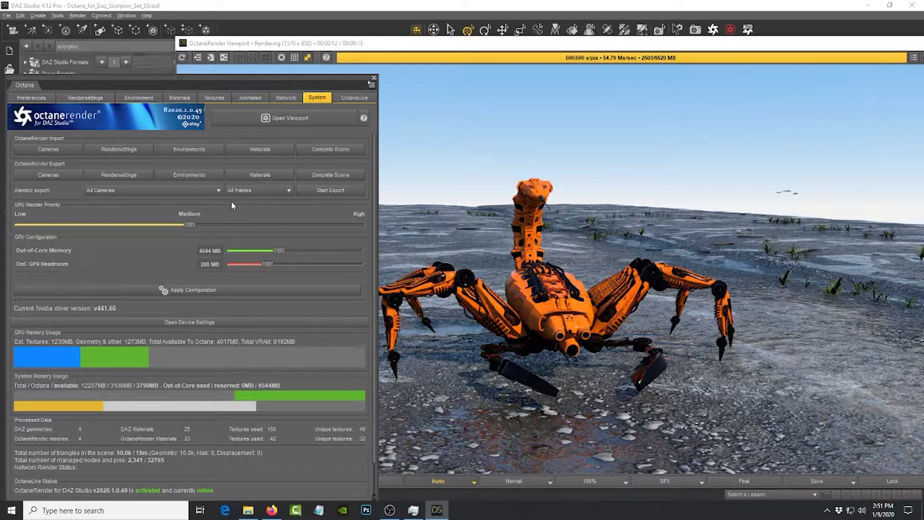
click(202, 323)
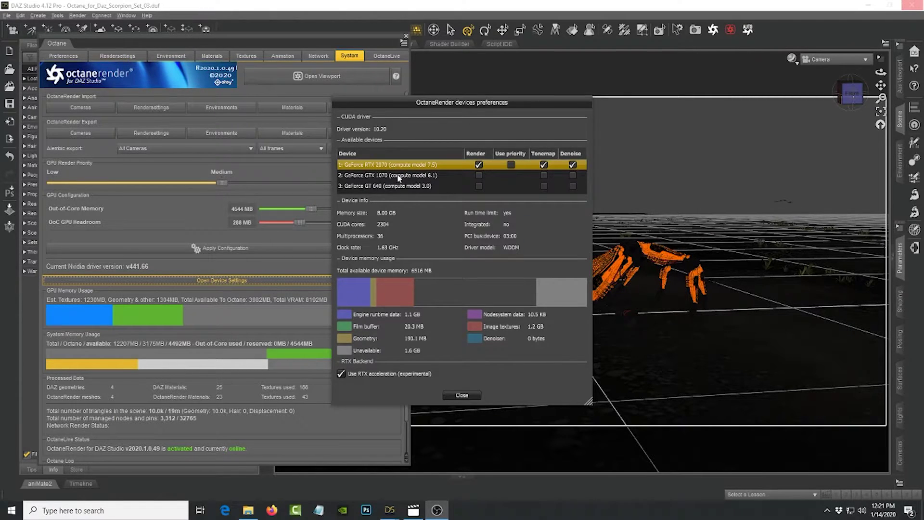
click(480, 166)
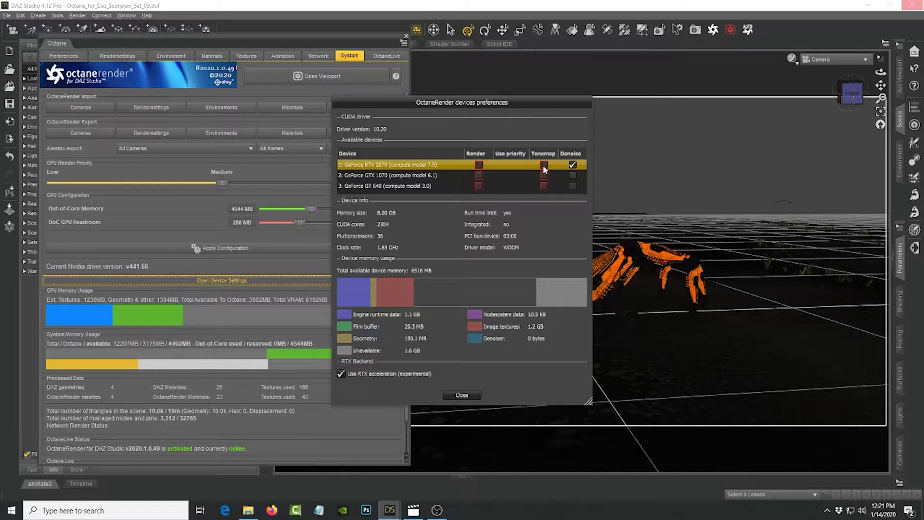
click(479, 176)
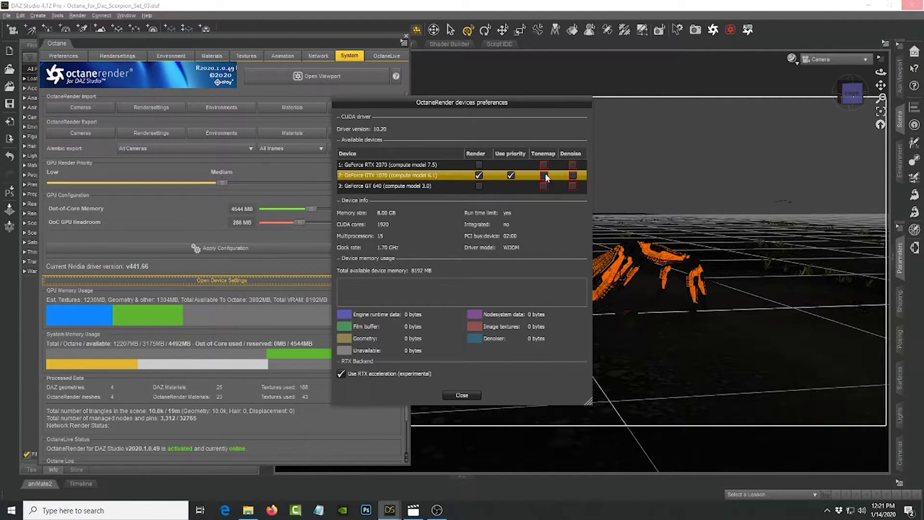
click(544, 175)
click(573, 175)
- Switch rendering, tonemapping and denoising back to the RTX 2070, disabling the GTX 1070
click(479, 176)
click(545, 175)
click(544, 165)
click(544, 165)
click(479, 165)
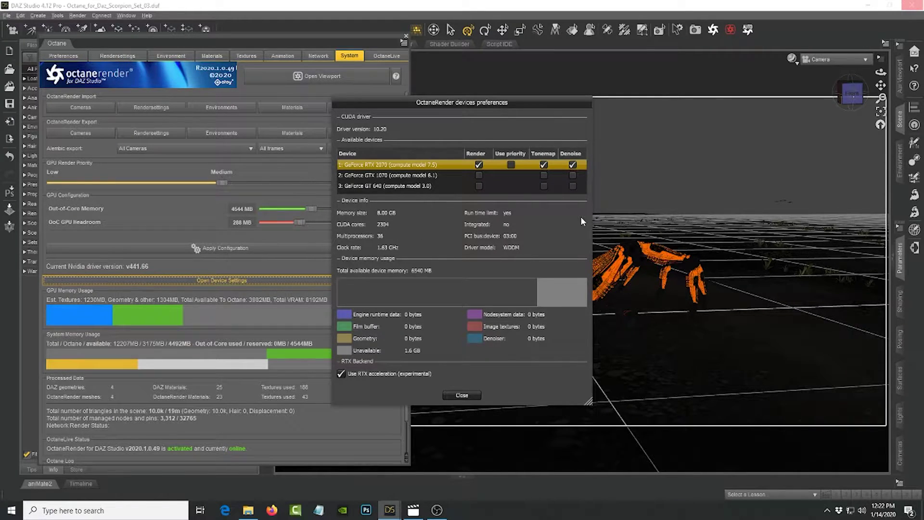
drag(524, 100, 625, 70)
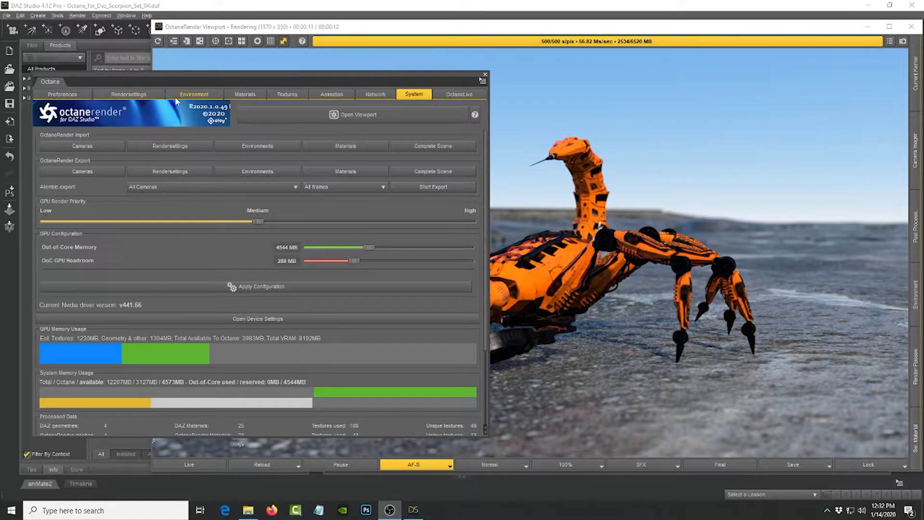
- Load the Default Planetary environment preset and orbit the camera to a new angle on the scorpion
click(195, 95)
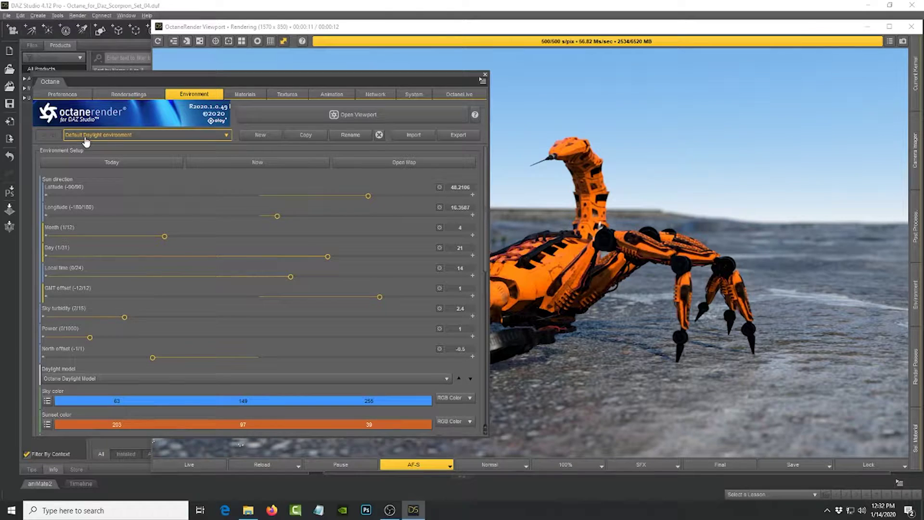
click(228, 138)
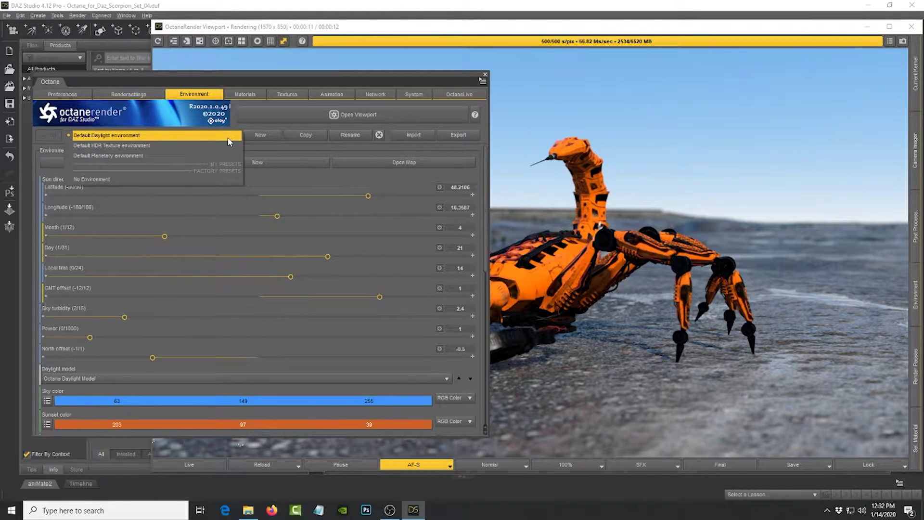
click(128, 156)
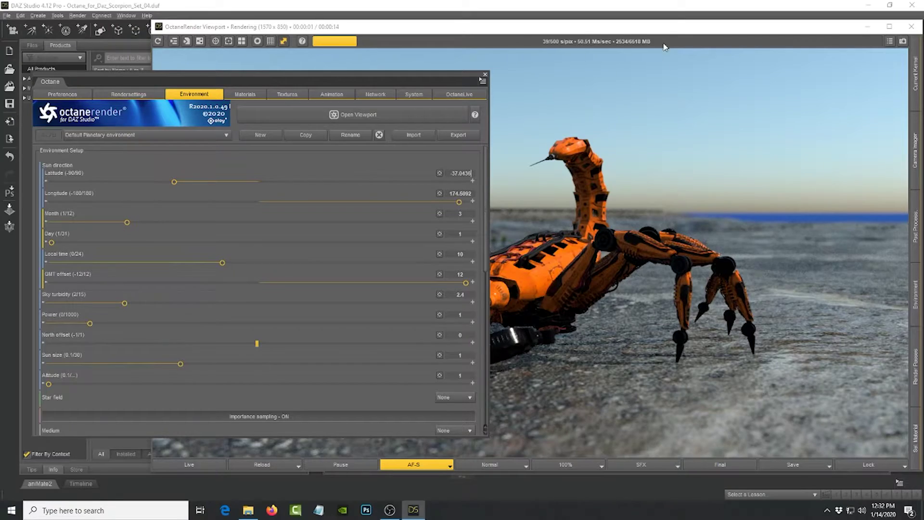
drag(664, 29, 572, 35)
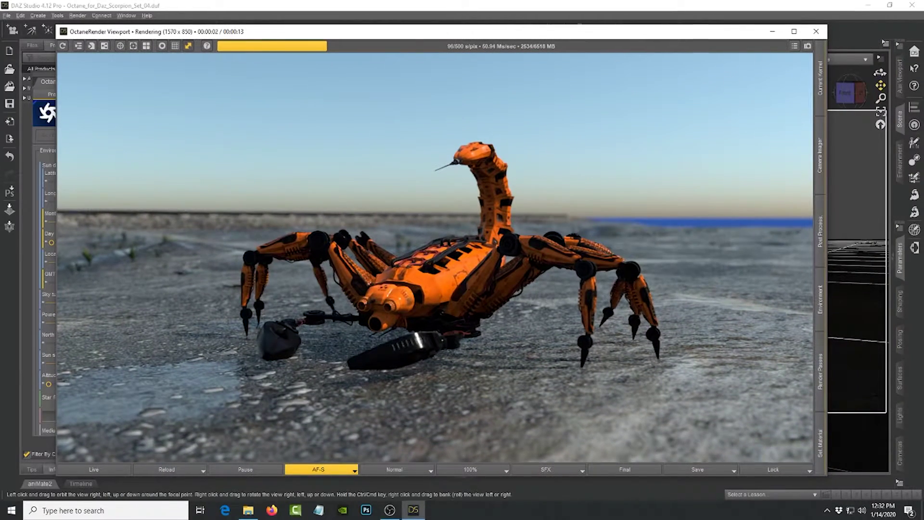
drag(881, 73, 891, 73)
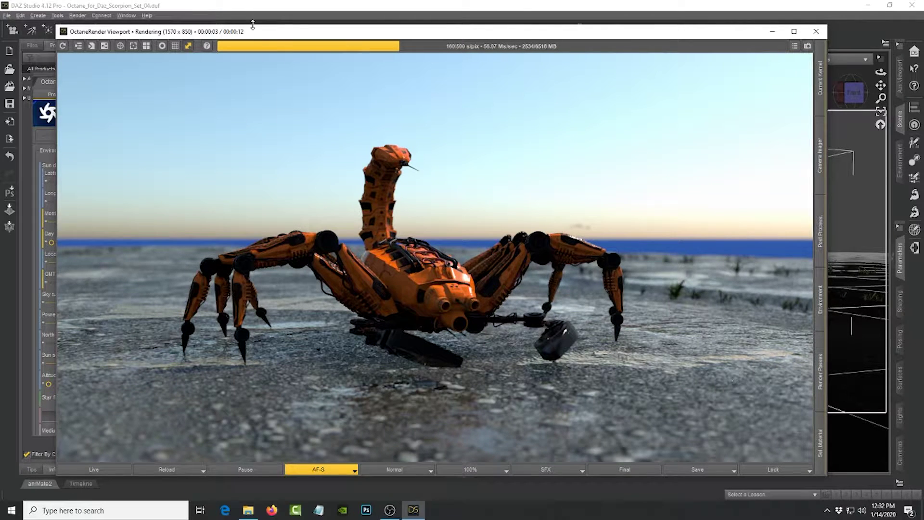
drag(253, 24, 307, 31)
click(89, 81)
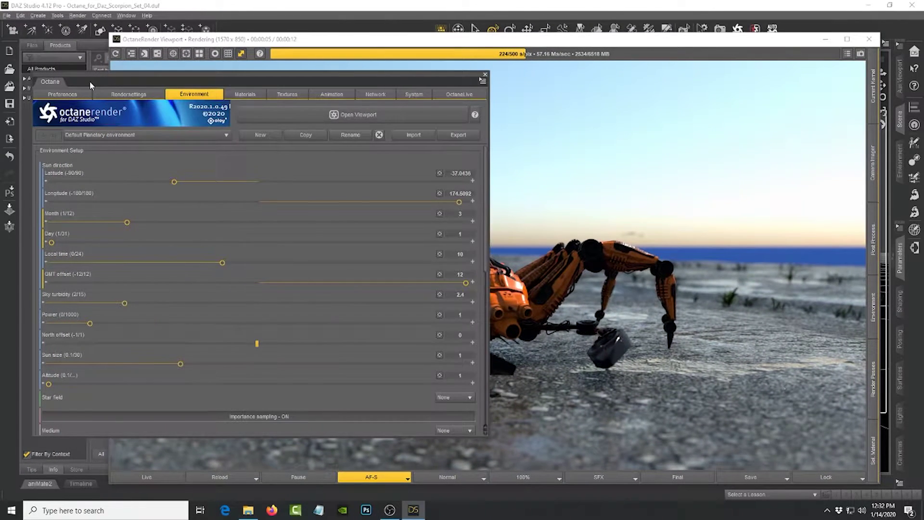
- Load the Default HDR Texture environment preset (Equirectangular_60.hdr) and orbit the camera around the scorpion
click(229, 142)
click(137, 126)
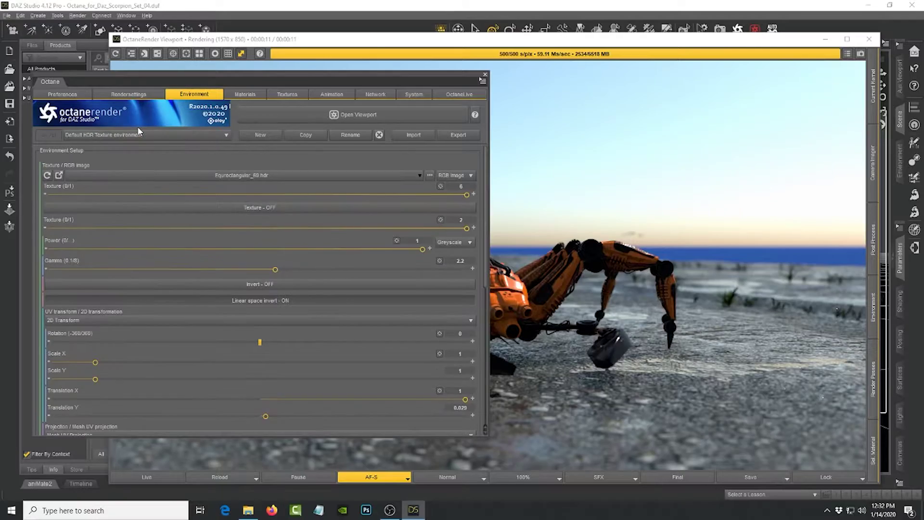
click(629, 45)
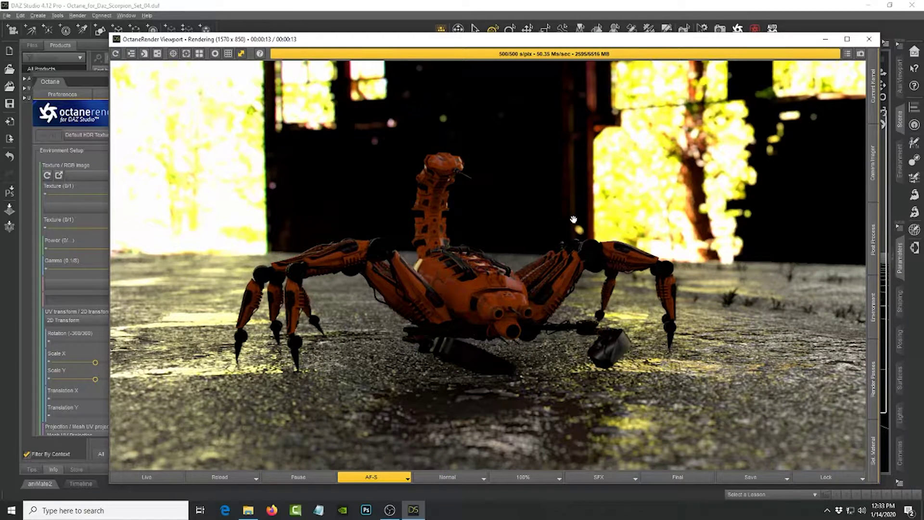
drag(681, 39, 602, 58)
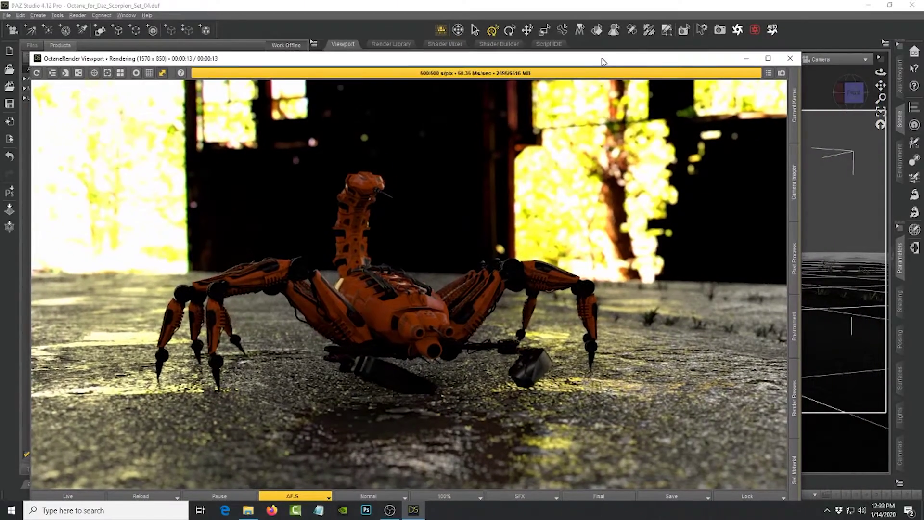
drag(881, 72, 653, 217)
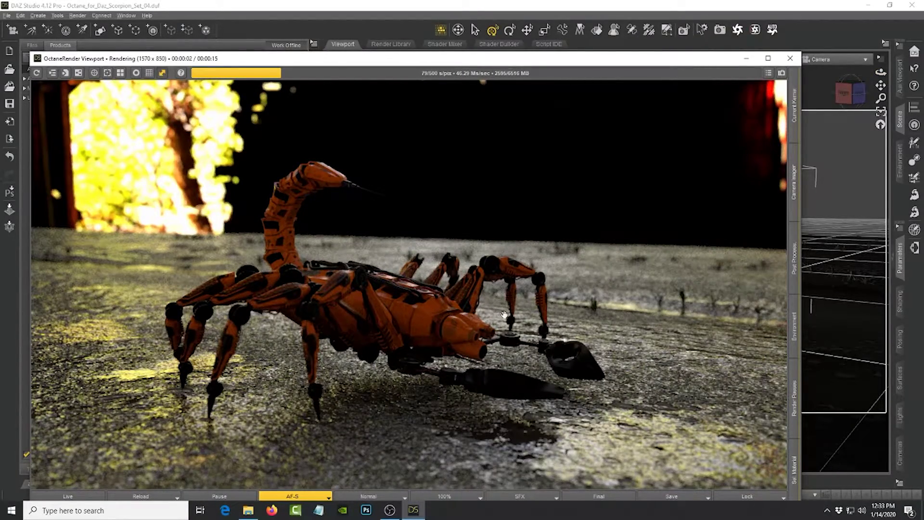
drag(663, 68, 786, 40)
click(120, 85)
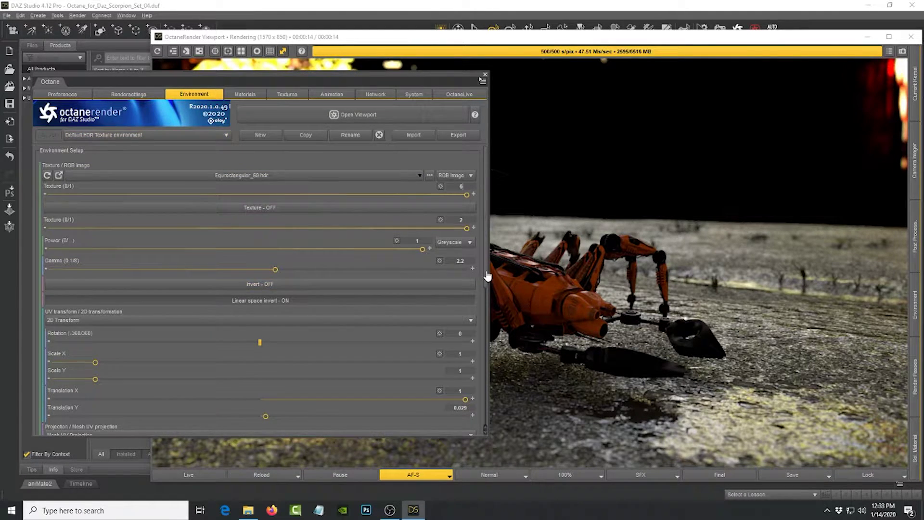
- Dock the Octane settings panel into the upper-left area of the workspace
drag(487, 281, 489, 332)
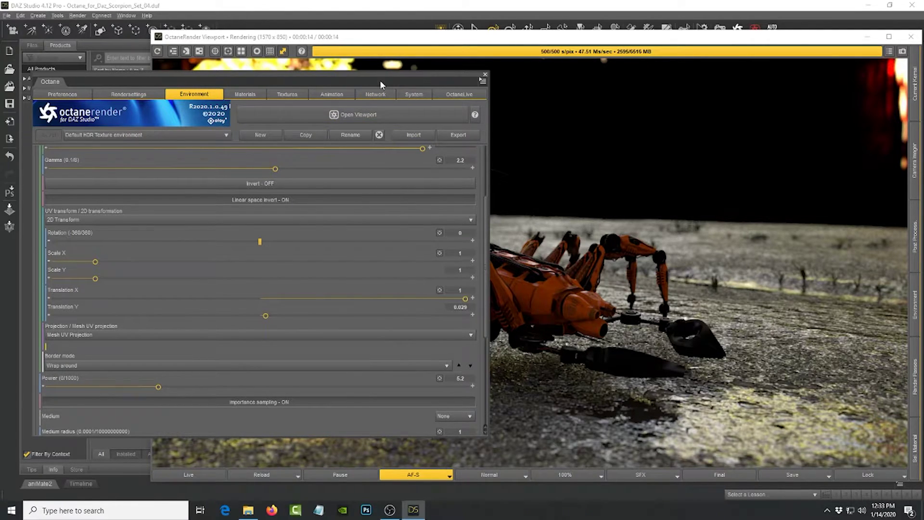
drag(337, 71, 385, 195)
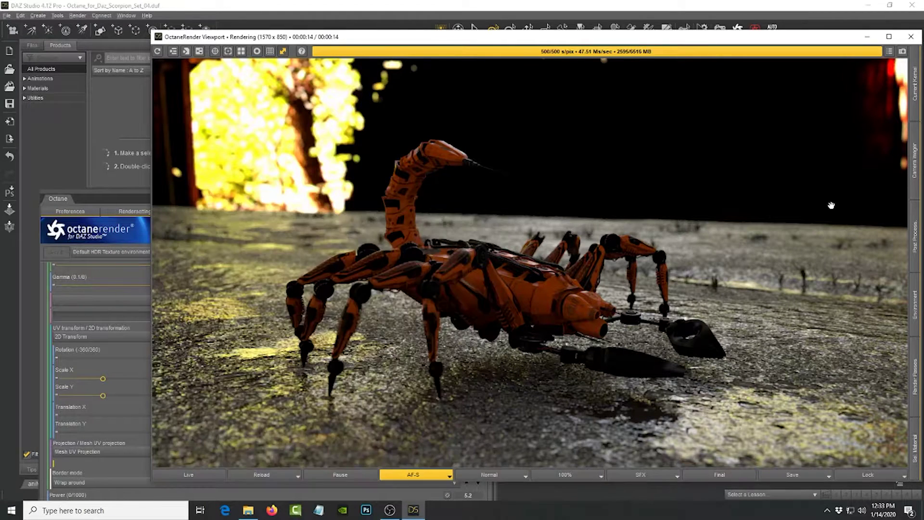
click(111, 195)
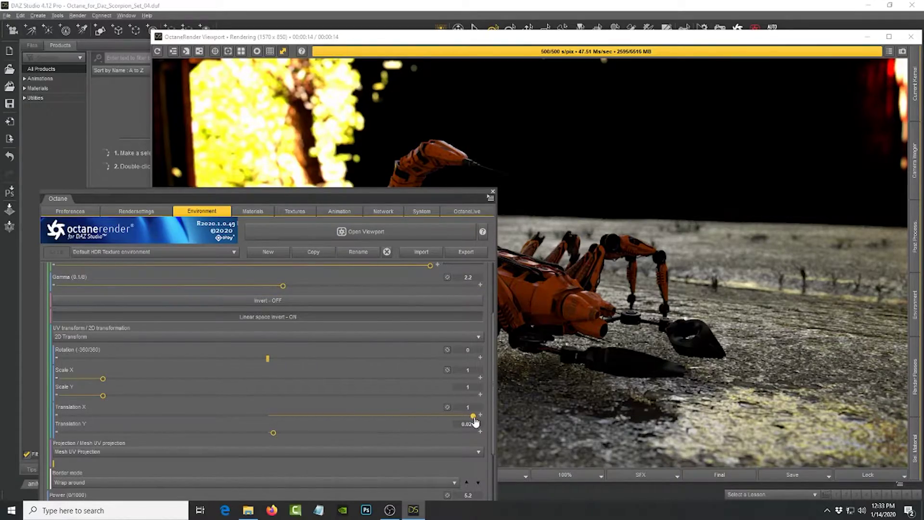
drag(473, 416, 442, 416)
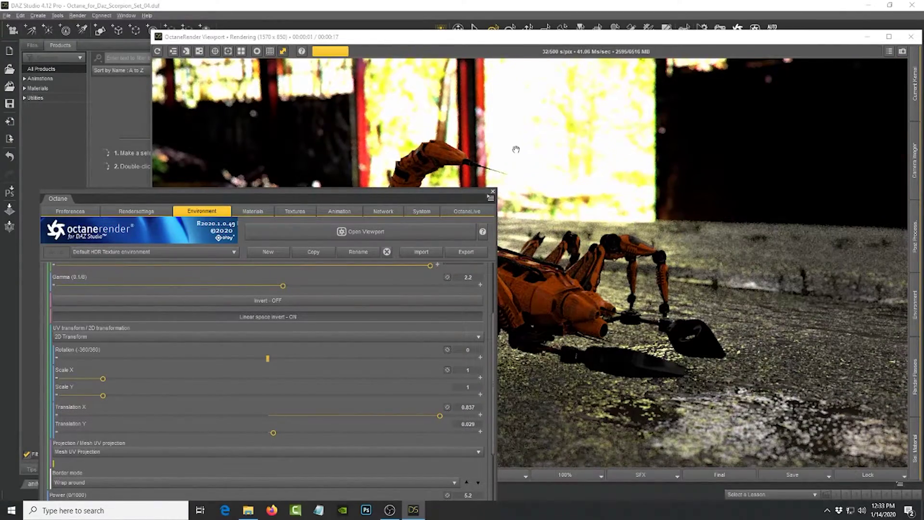
drag(409, 191, 273, 290)
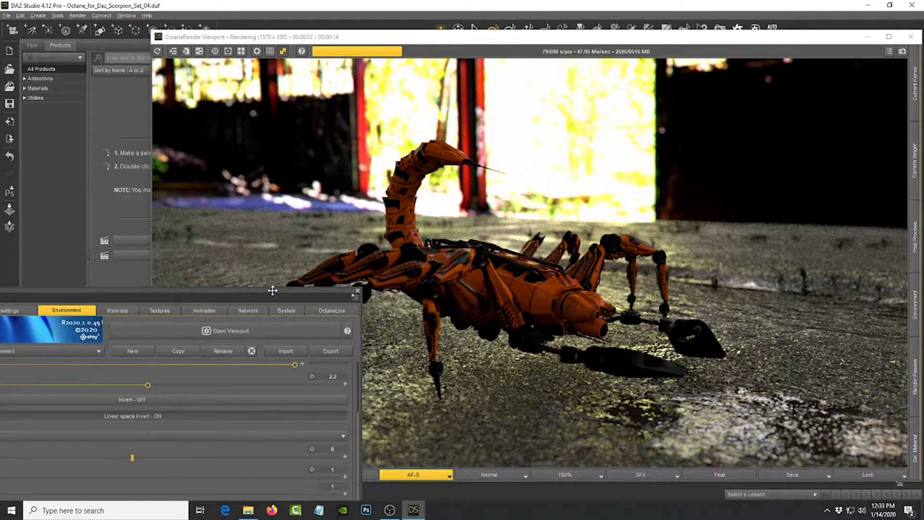
click(497, 306)
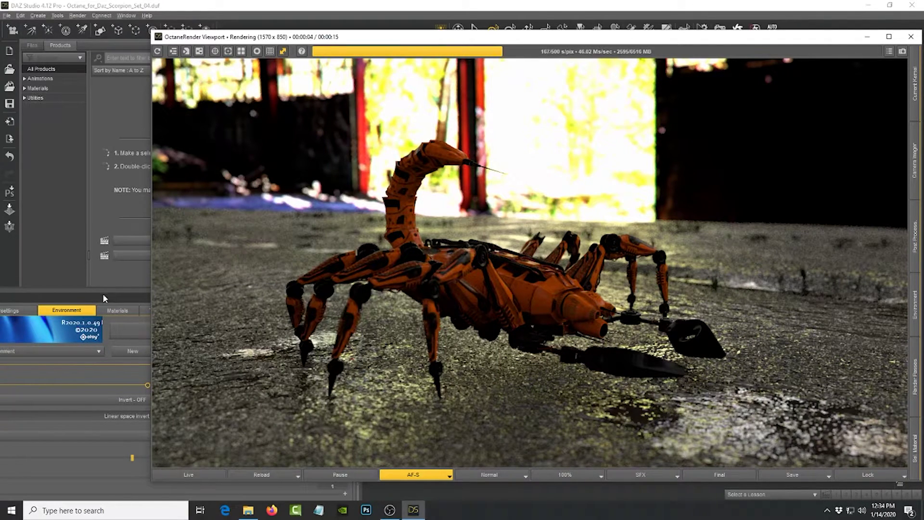
click(104, 291)
drag(104, 291, 252, 94)
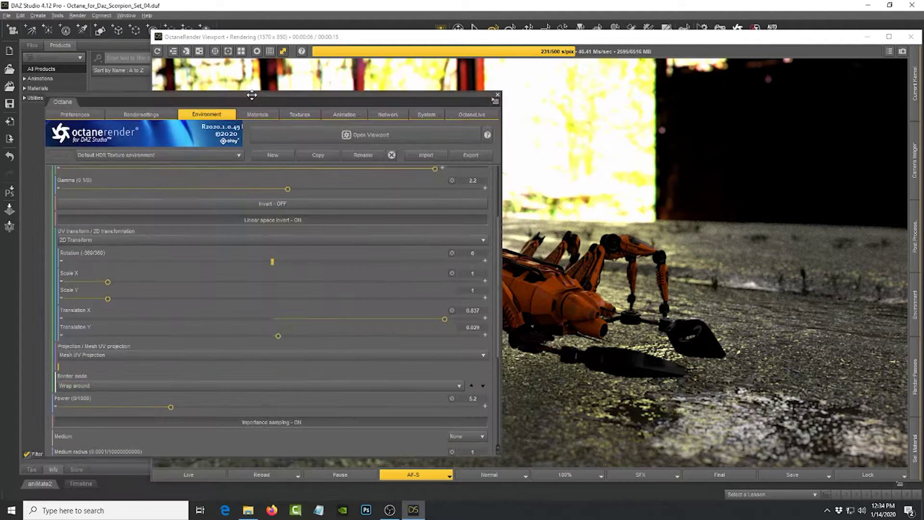
- Keep the Default HDR Texture environment and bring the live render over the settings
click(239, 156)
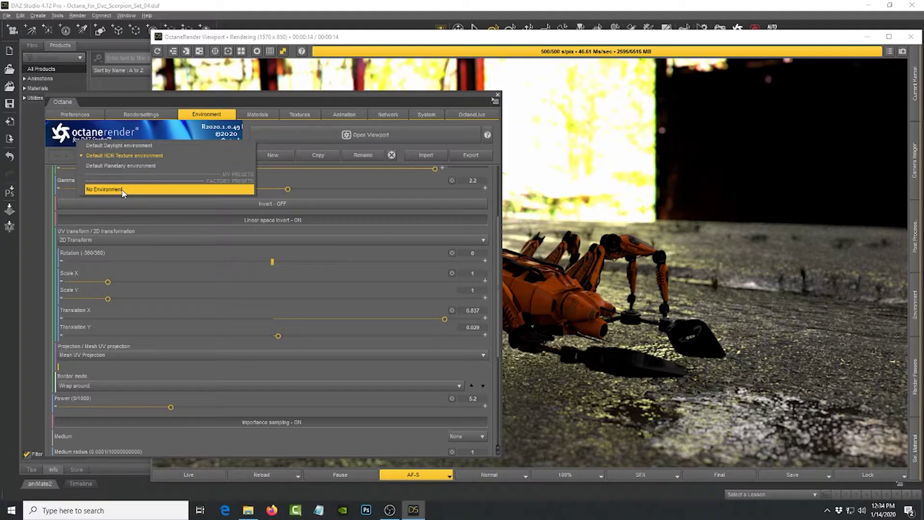
click(330, 96)
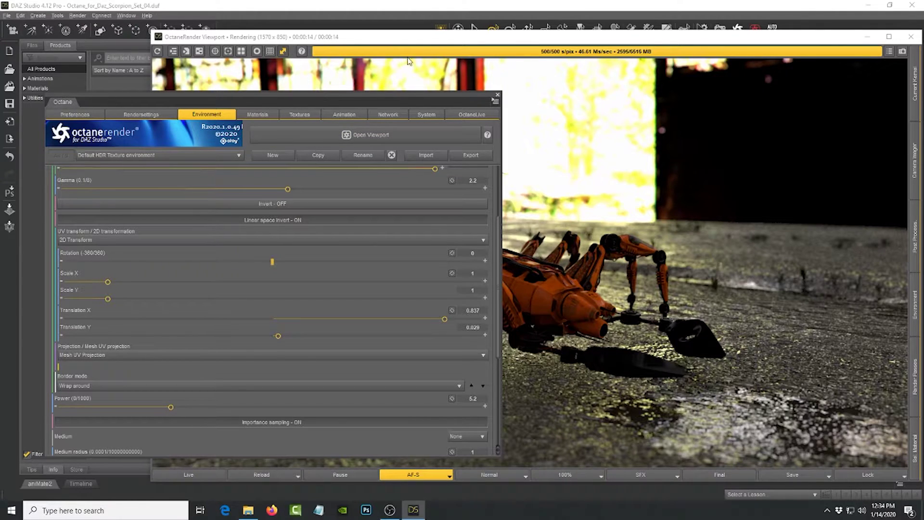
drag(422, 38, 346, 32)
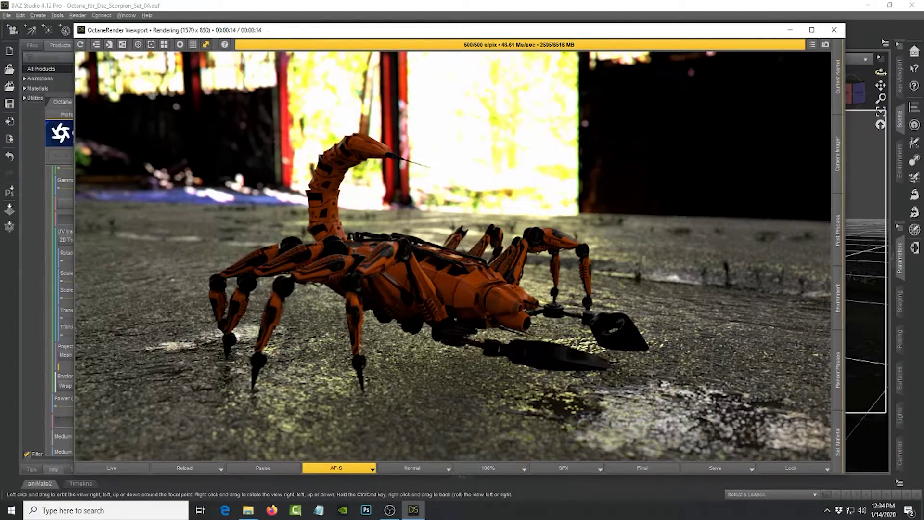
- Orbit the camera to a head-on view of the scorpion and show the Post Process settings
drag(881, 73, 875, 97)
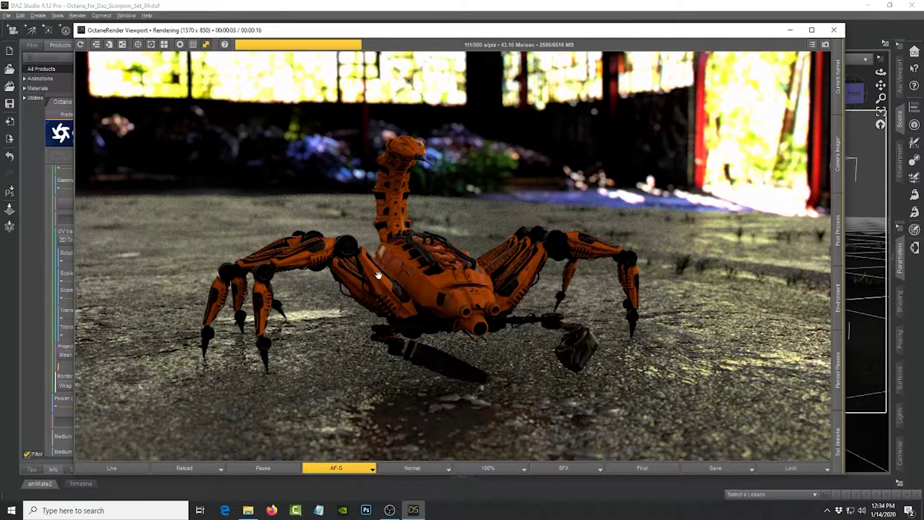
click(839, 175)
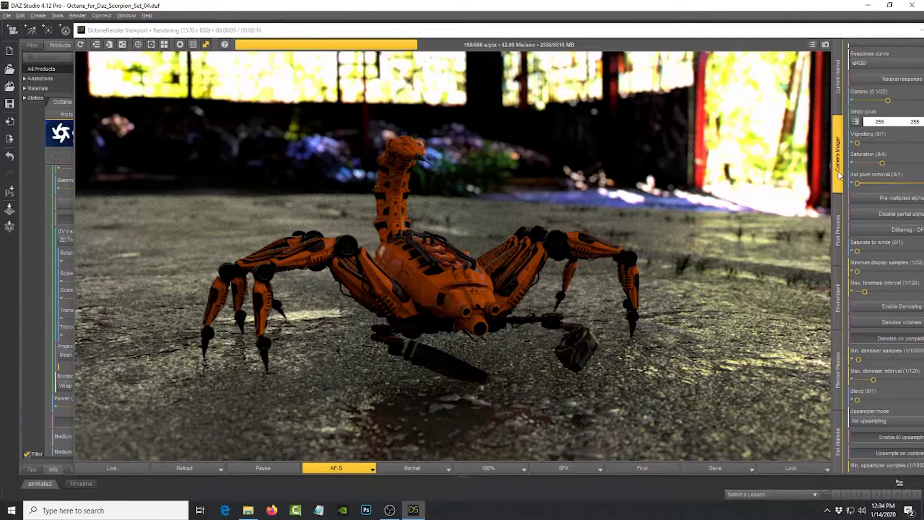
drag(809, 33, 757, 33)
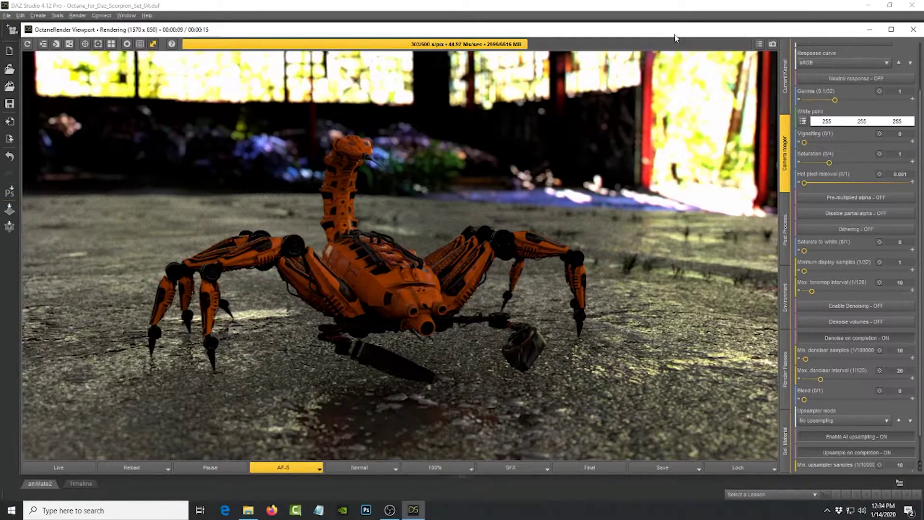
drag(675, 29, 664, 26)
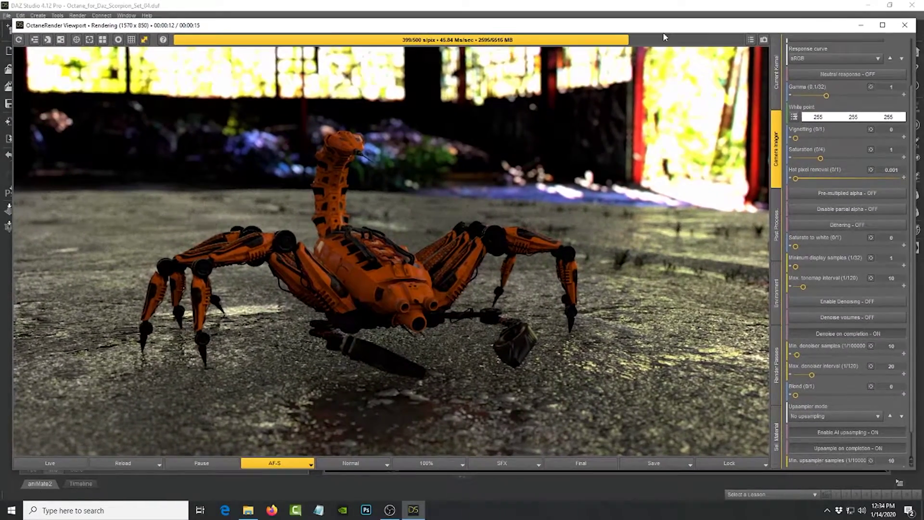
click(781, 243)
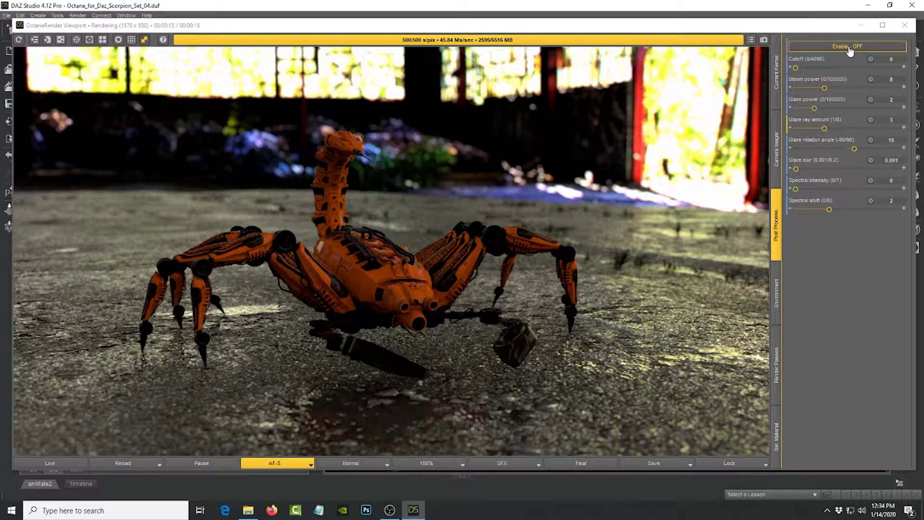
- Enable post-processing with bloom power 24, glare power 7.4 and glare blur 0.194
click(850, 46)
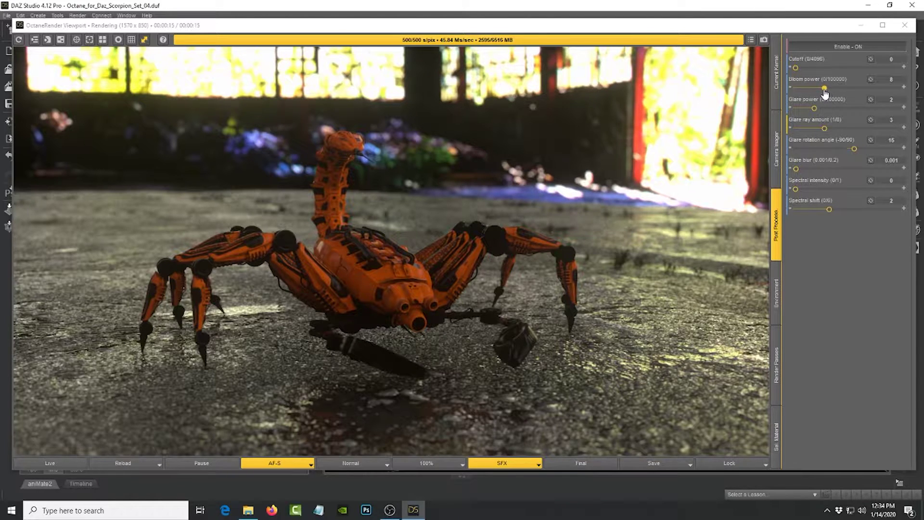
drag(825, 89, 833, 89)
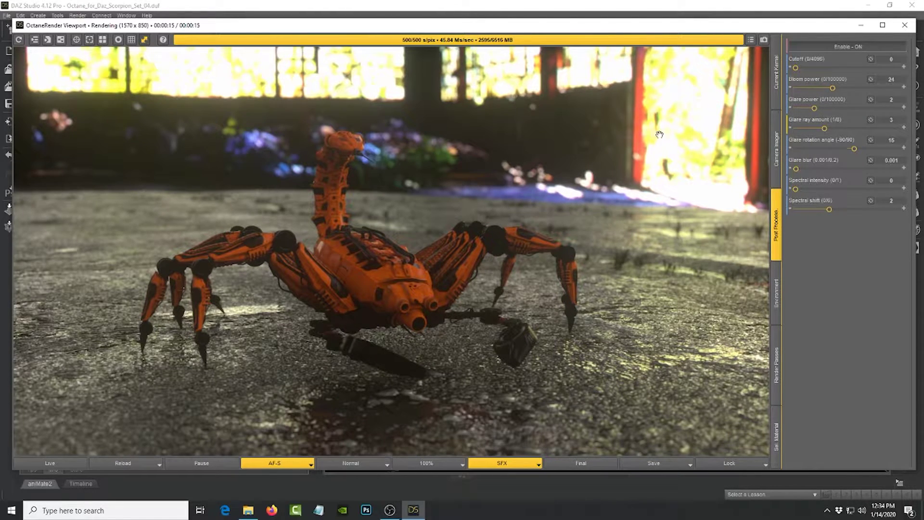
click(814, 107)
drag(817, 108, 822, 108)
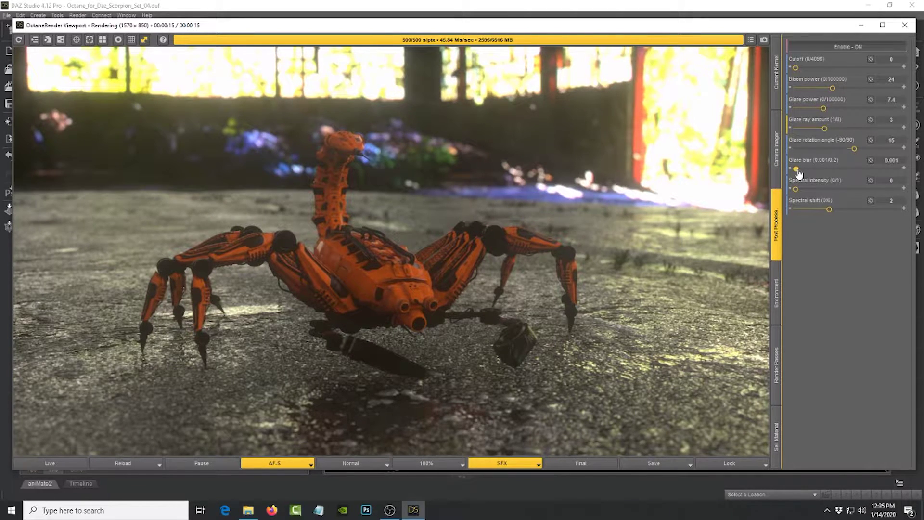
drag(803, 169, 897, 170)
mouse_move(611, 27)
mouse_down()
mouse_move(519, 115)
mouse_move(469, 296)
mouse_move(486, 244)
mouse_move(496, 37)
mouse_move(619, 35)
mouse_up()
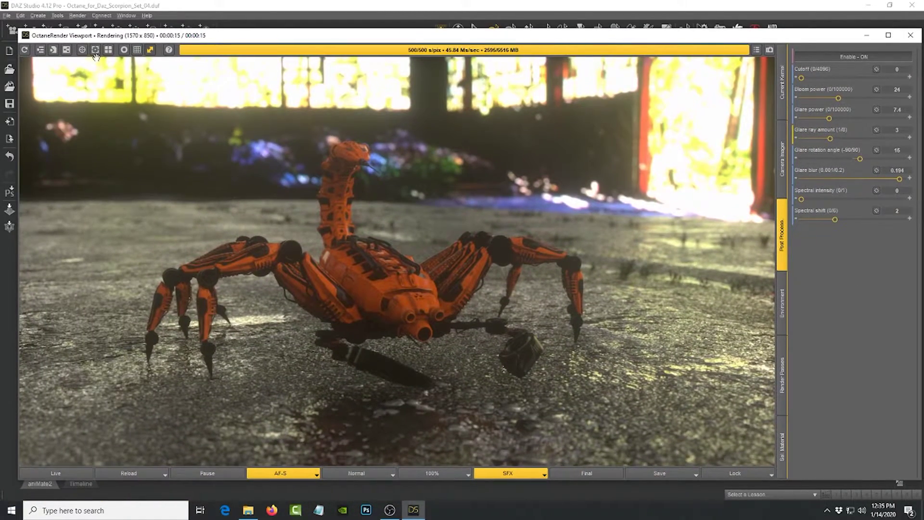
- Open the OctaneRender node graph editor on the scorpion's light material
click(67, 50)
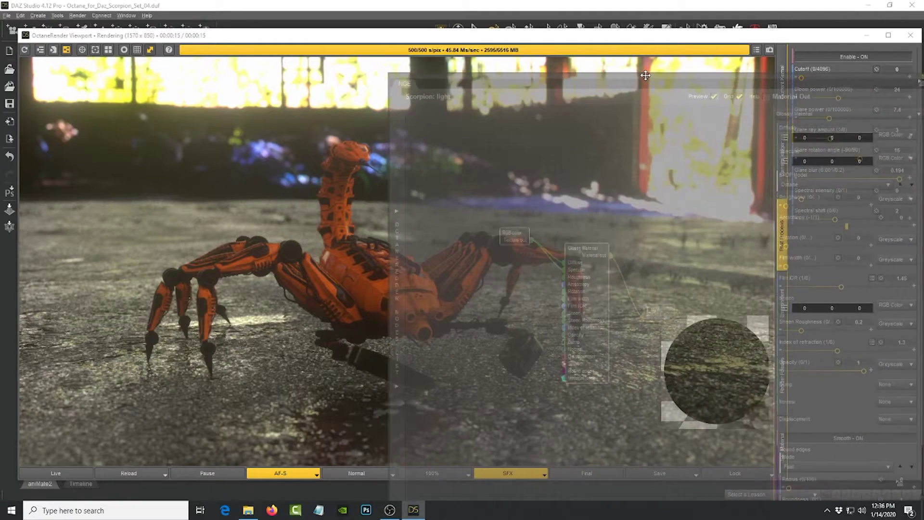
drag(650, 63, 602, 63)
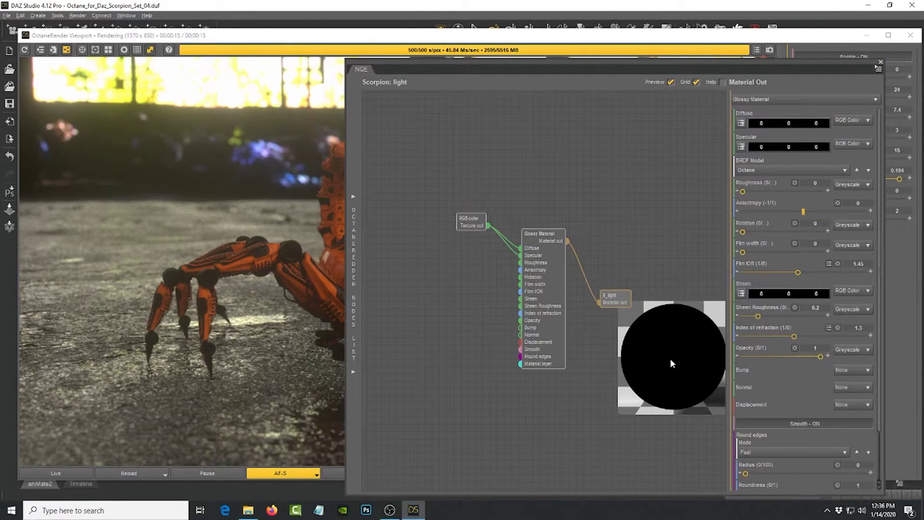
key(Escape)
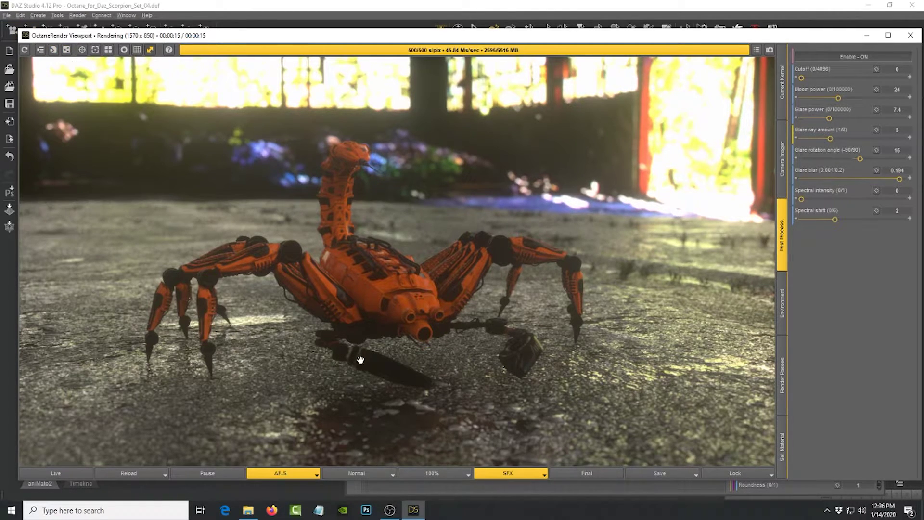
click(412, 512)
mouse_move(413, 510)
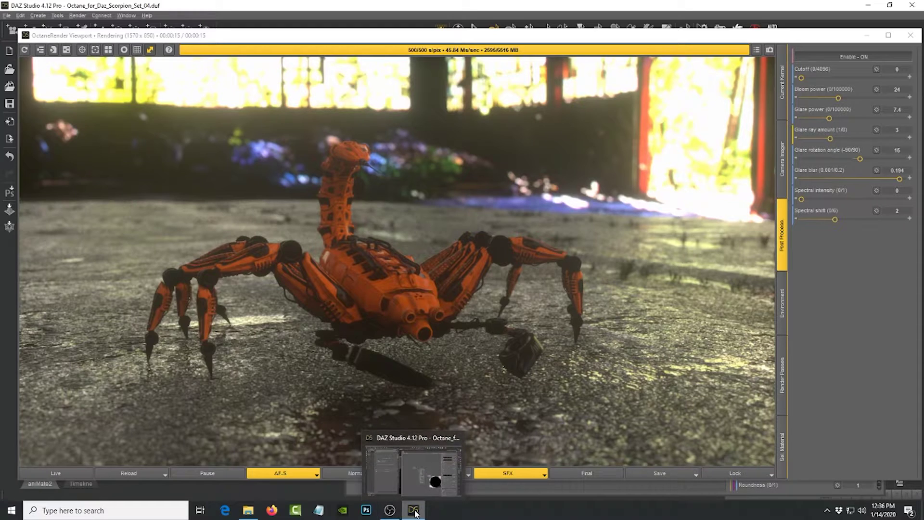
click(423, 440)
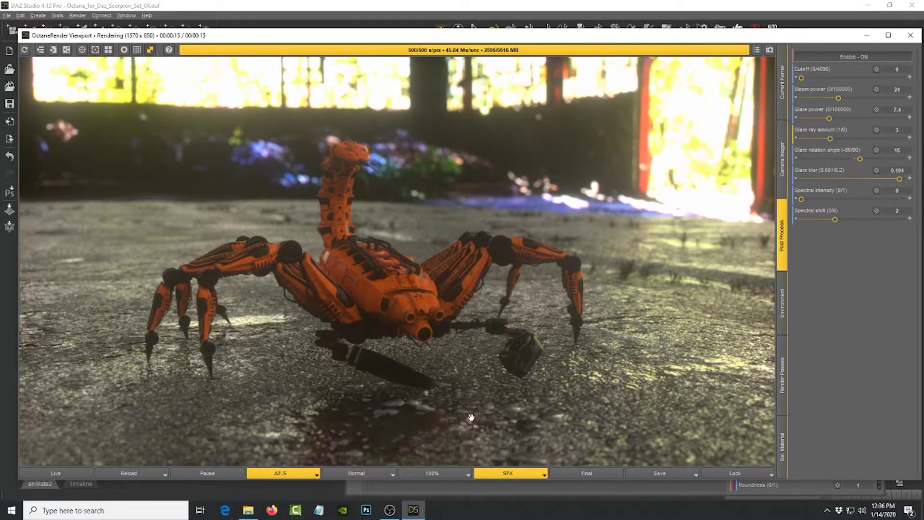
- Resize and place the node editor window beside the OctaneRender Viewport
drag(594, 40, 565, 88)
click(582, 63)
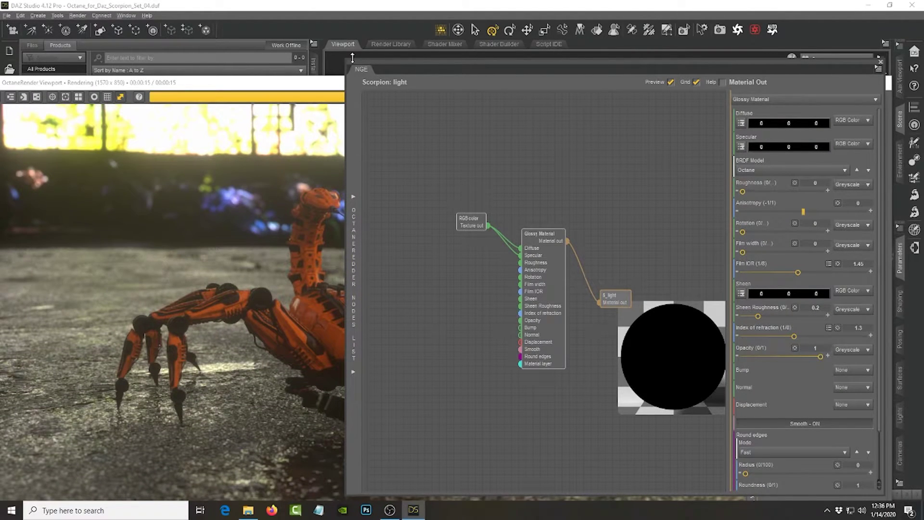
drag(347, 58, 450, 154)
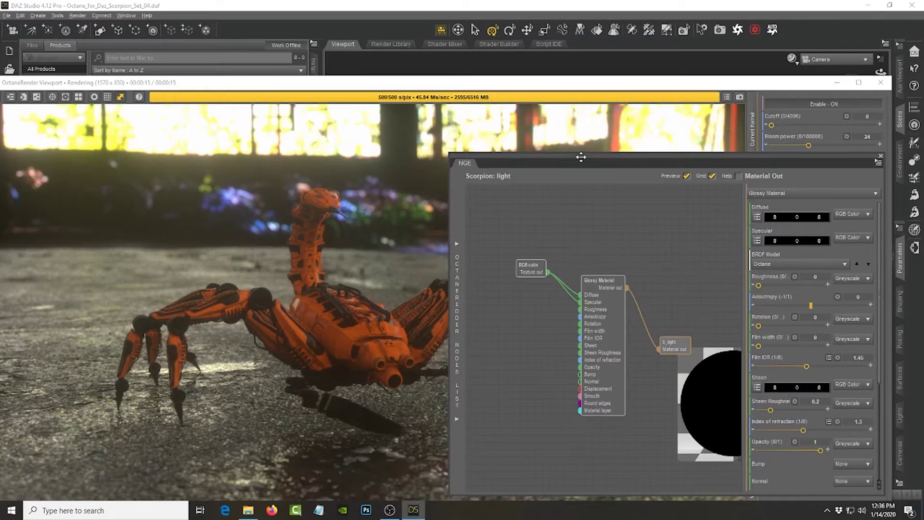
drag(581, 157, 534, 66)
click(526, 276)
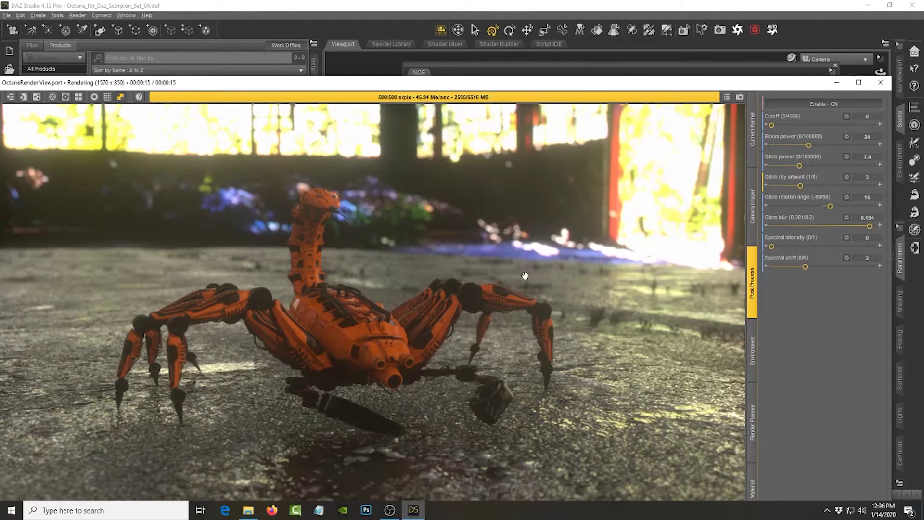
click(491, 64)
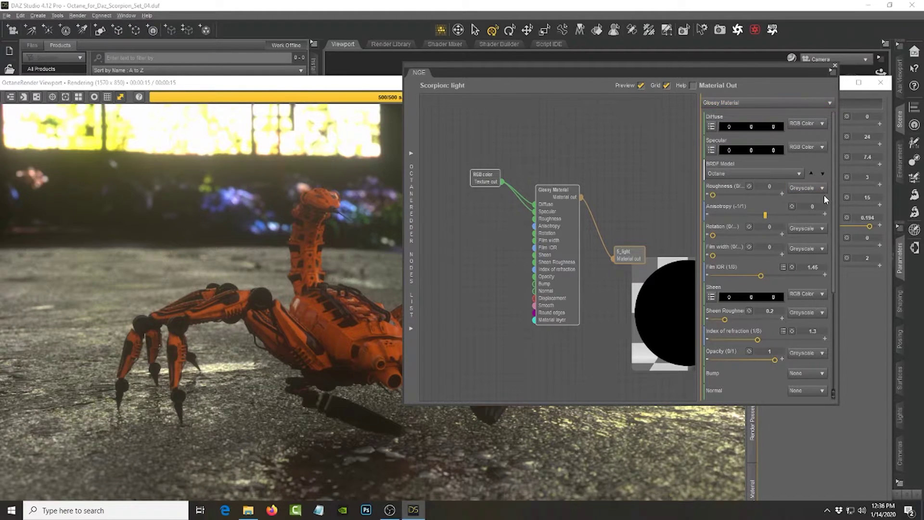
mouse_move(831, 195)
mouse_down()
mouse_move(838, 316)
mouse_move(837, 211)
mouse_up()
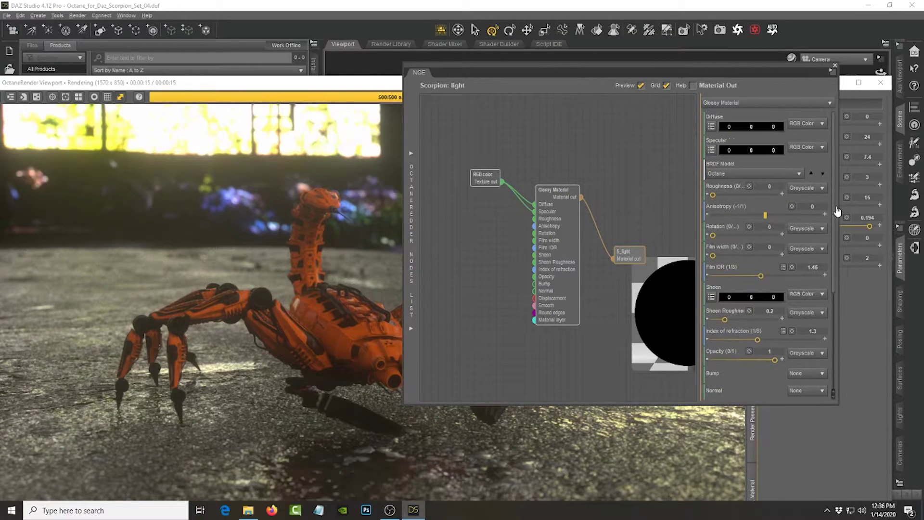
- Change the light from Glossy to Diffuse Material with Blackbody emission at 2.4 watts
click(756, 107)
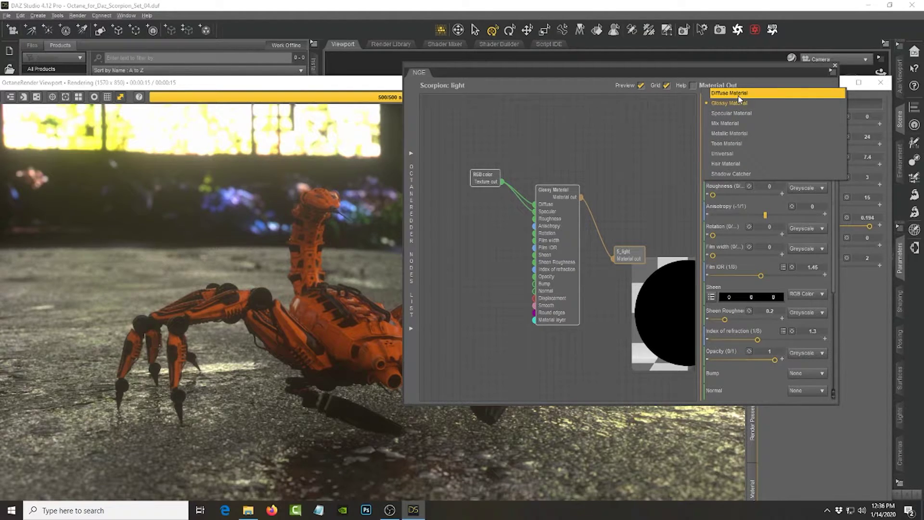
click(739, 95)
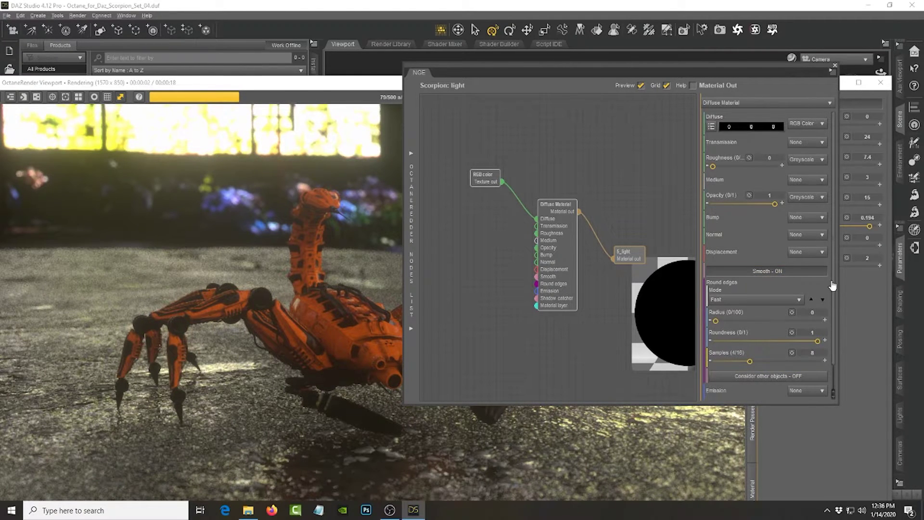
scroll(833, 286, down, 1)
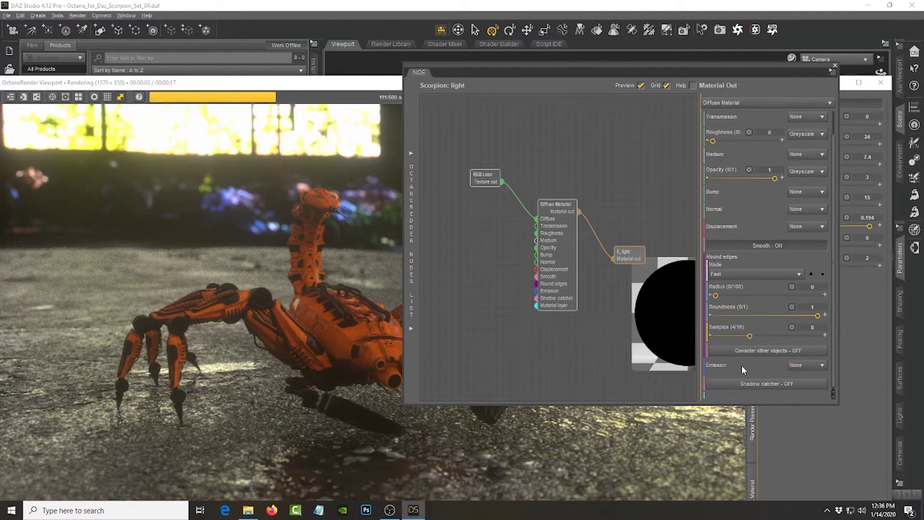
click(823, 367)
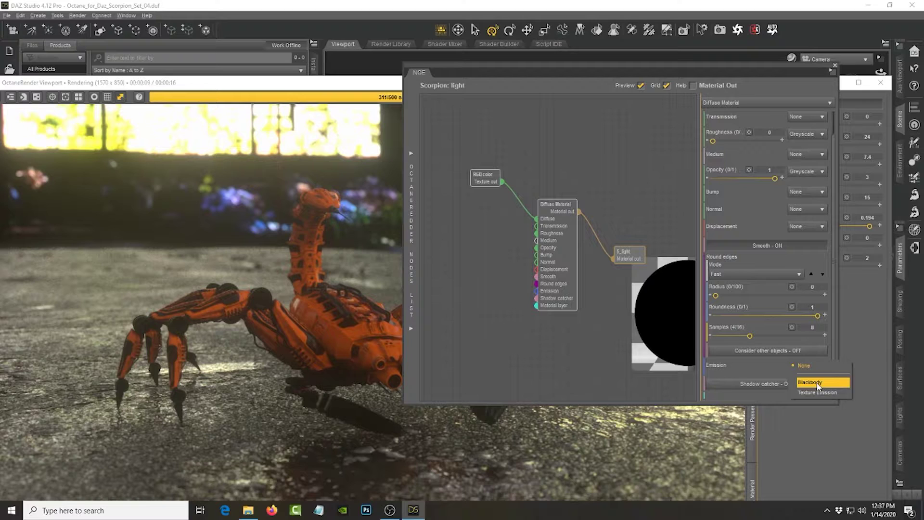
click(819, 383)
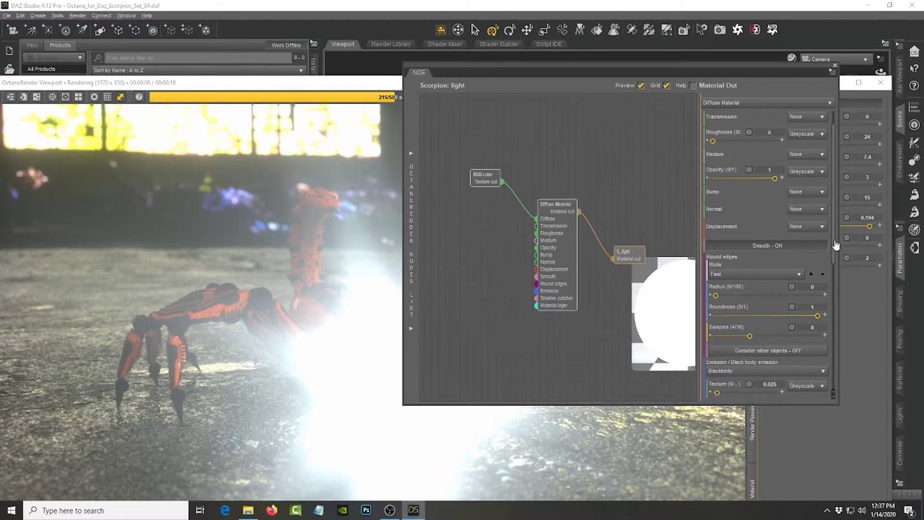
drag(836, 246, 835, 355)
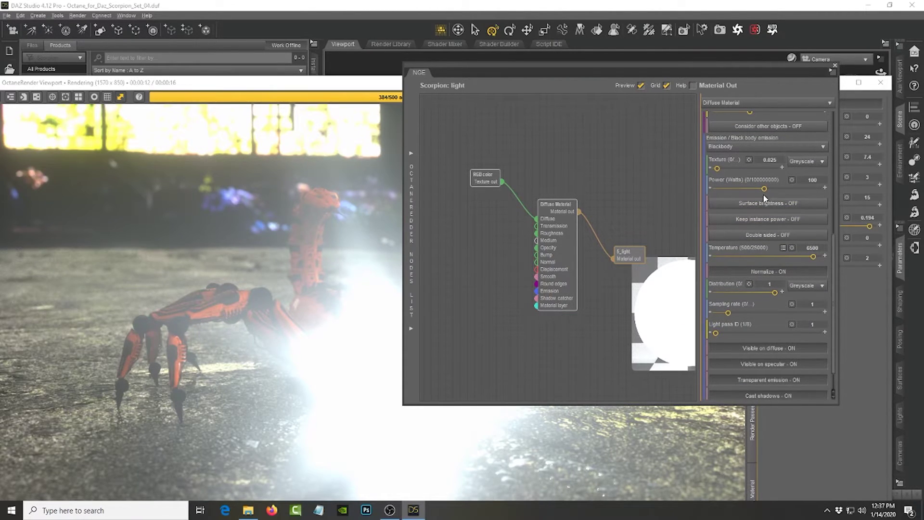
drag(765, 190, 734, 190)
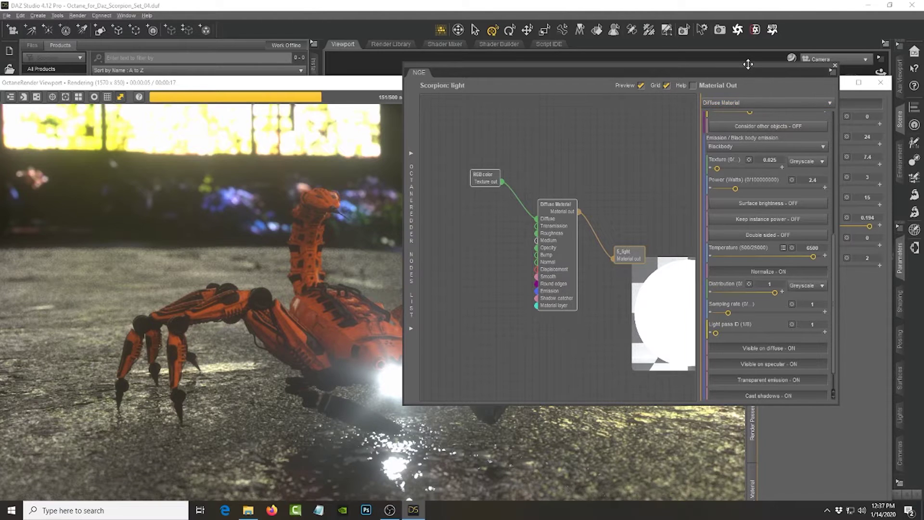
- Lower glare power to 1.7 and drop the blackbody temperature from 6500 to 1000
drag(748, 64, 602, 62)
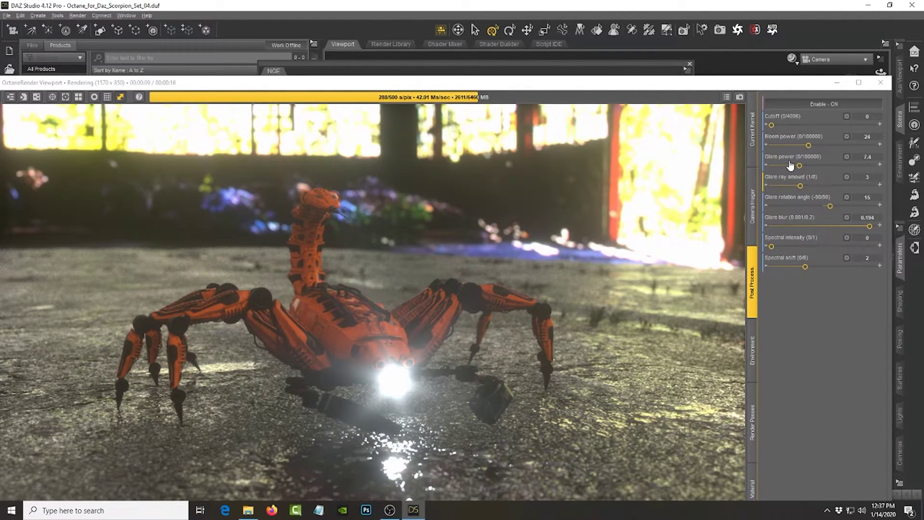
drag(800, 169, 788, 166)
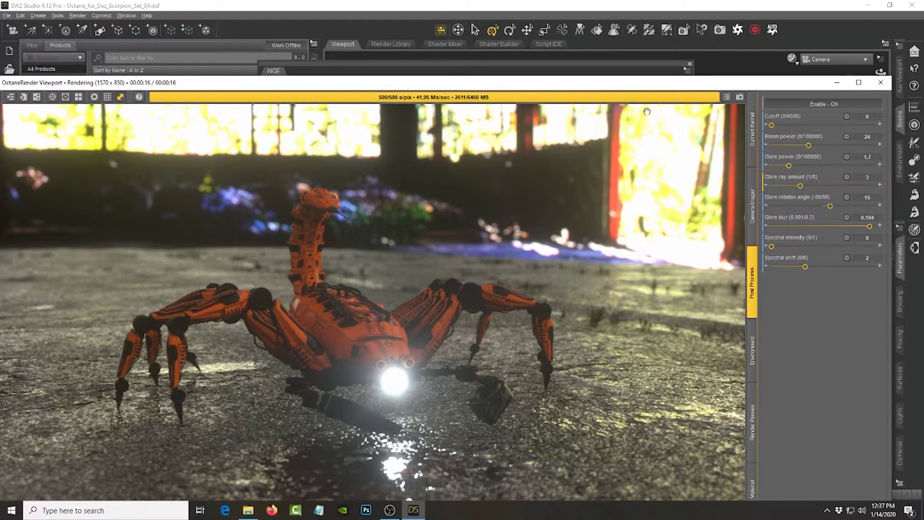
click(531, 63)
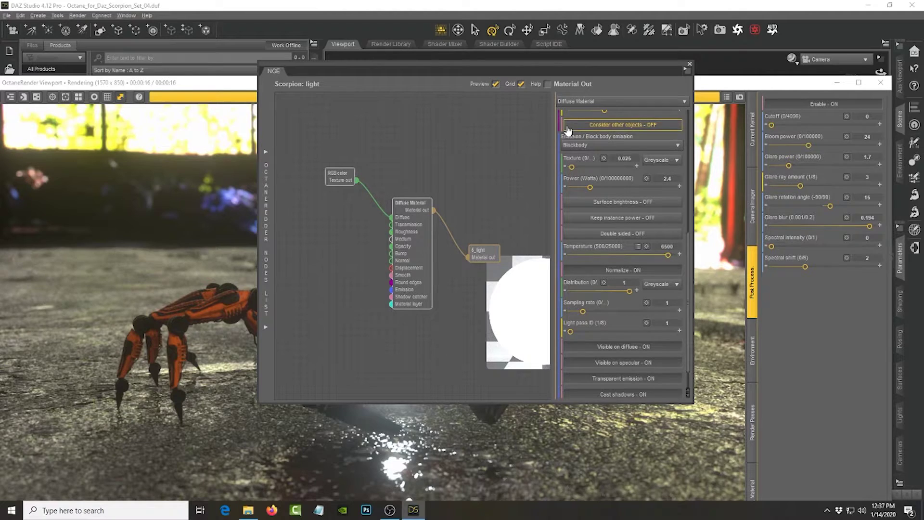
drag(525, 64, 691, 62)
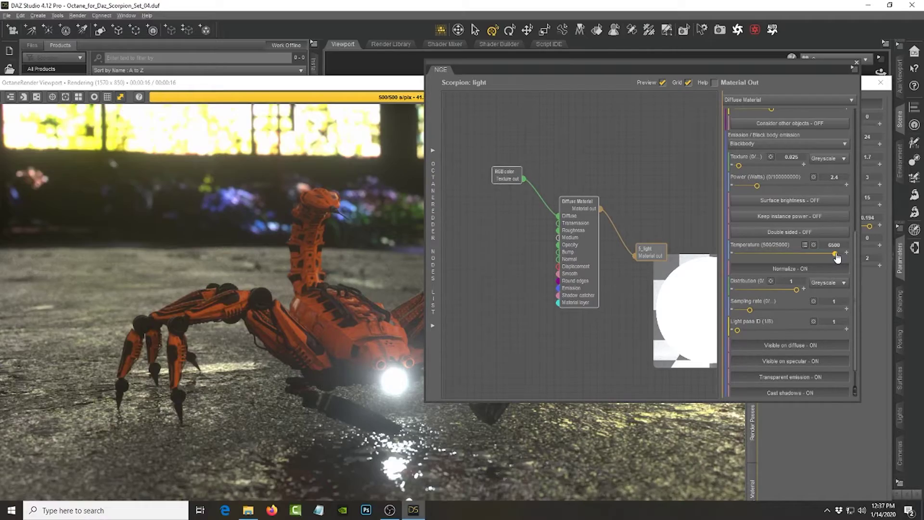
drag(835, 254, 789, 255)
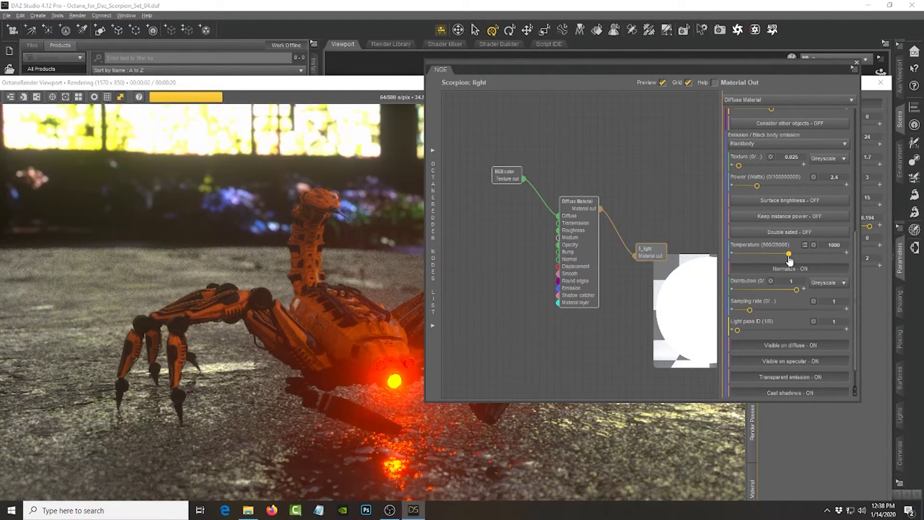
click(336, 86)
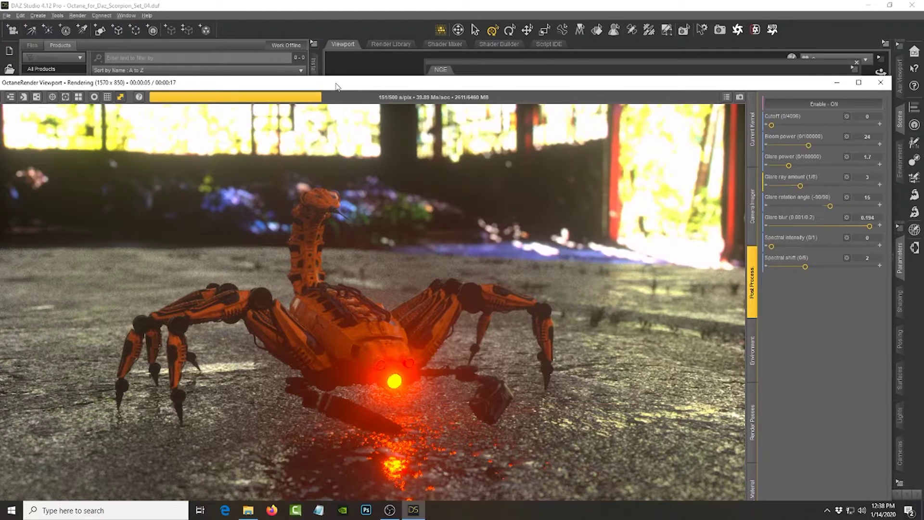
- Lower bloom power to 1.7 and set a single glare ray rotated to 90°
drag(433, 86, 452, 34)
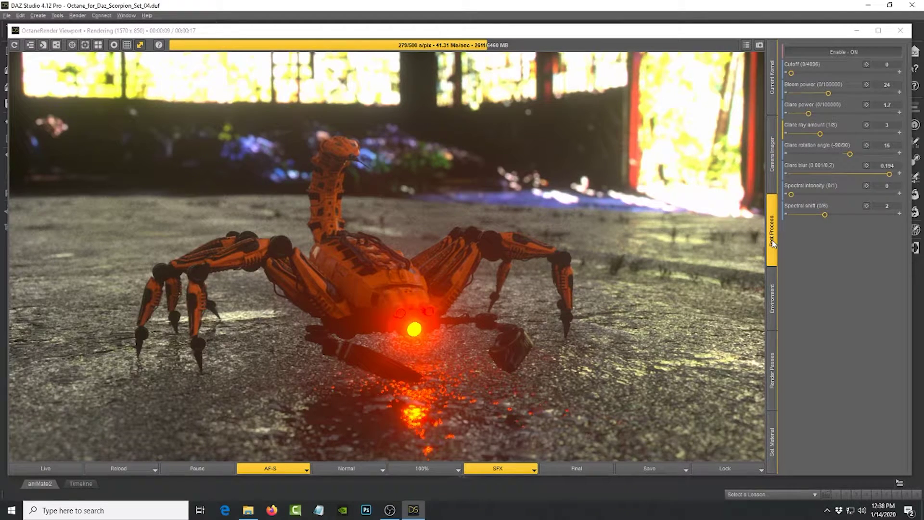
click(809, 113)
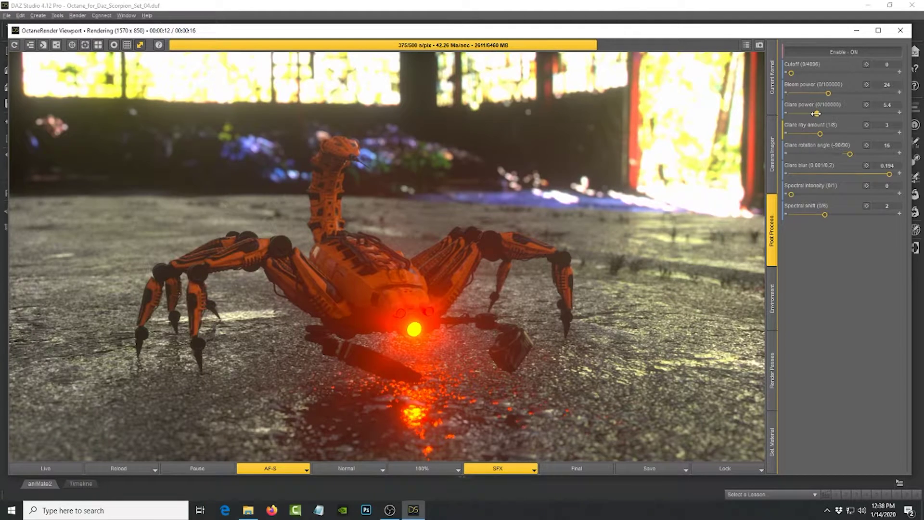
drag(816, 114, 820, 113)
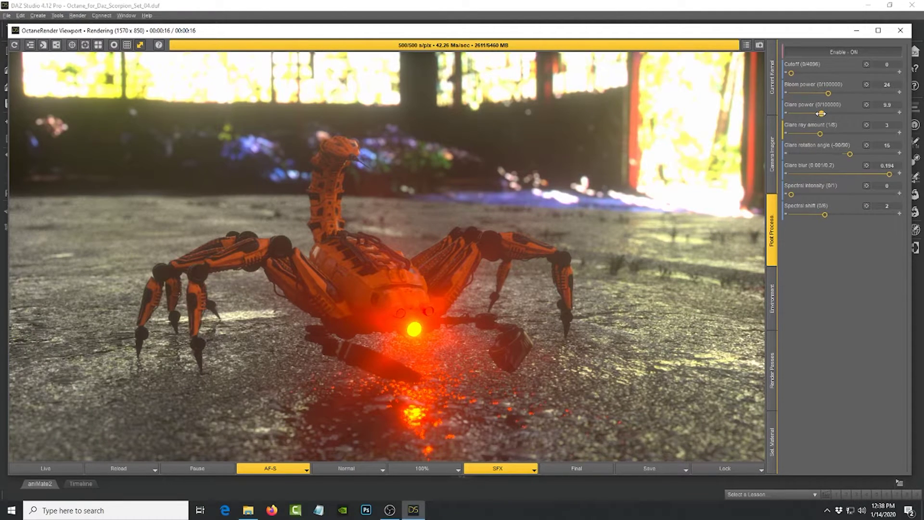
drag(828, 93, 813, 93)
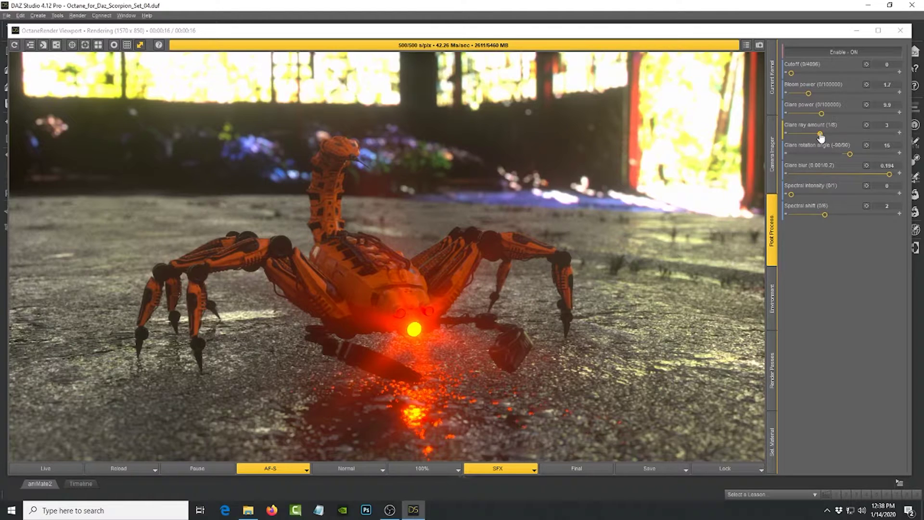
drag(820, 134, 792, 135)
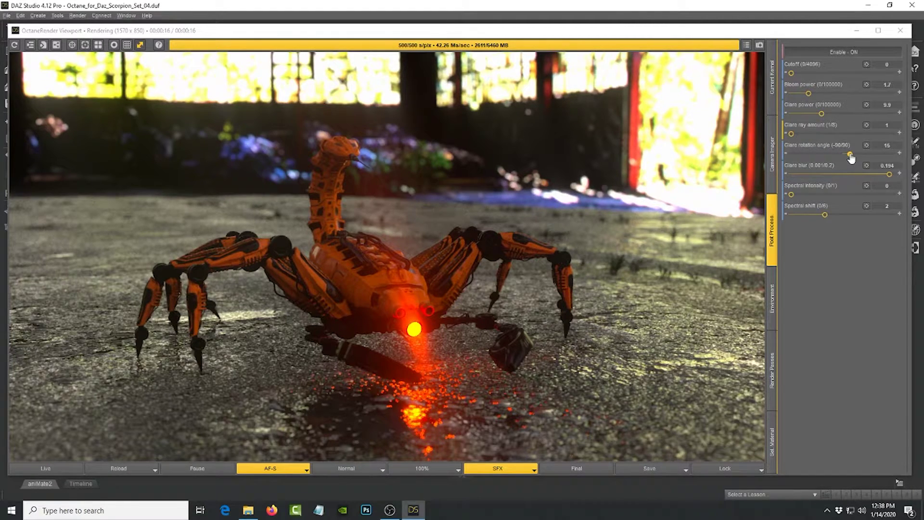
drag(851, 155, 897, 140)
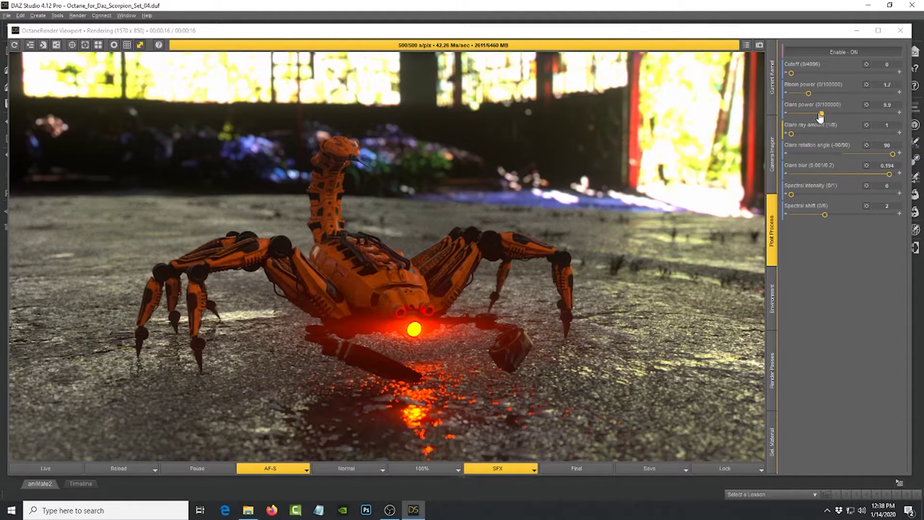
- Fine-tune glare power to 3.5 and lower the spectral shift to 1.5
mouse_move(821, 114)
mouse_down()
mouse_move(808, 114)
mouse_move(851, 112)
mouse_move(816, 112)
mouse_up()
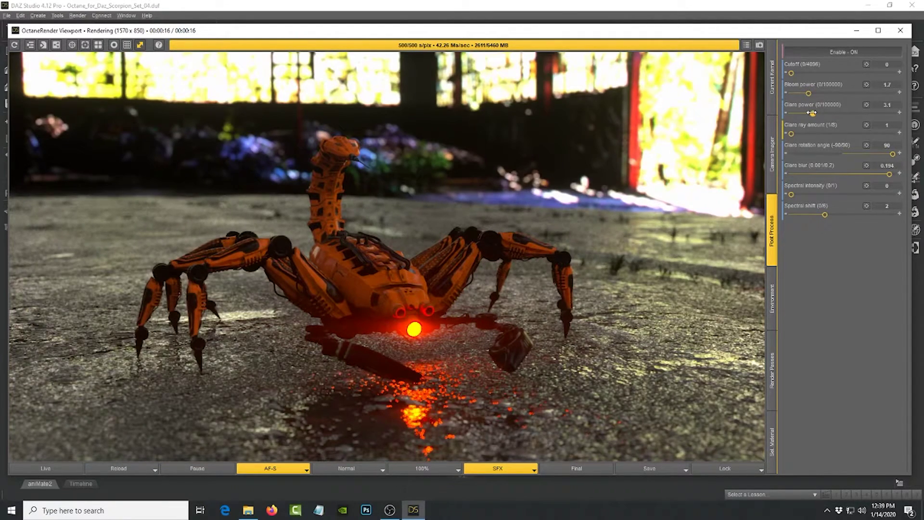
drag(812, 113, 815, 113)
click(819, 242)
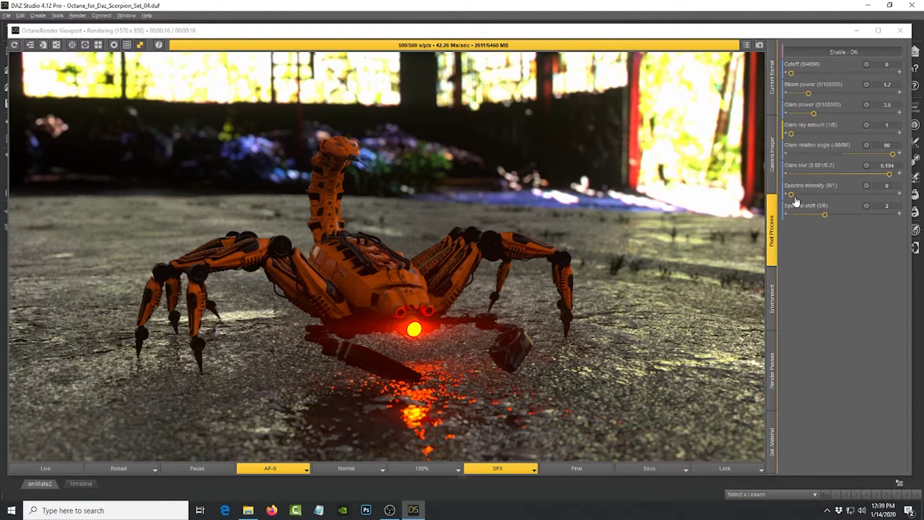
mouse_move(792, 195)
mouse_down()
mouse_move(831, 194)
mouse_move(791, 194)
mouse_up()
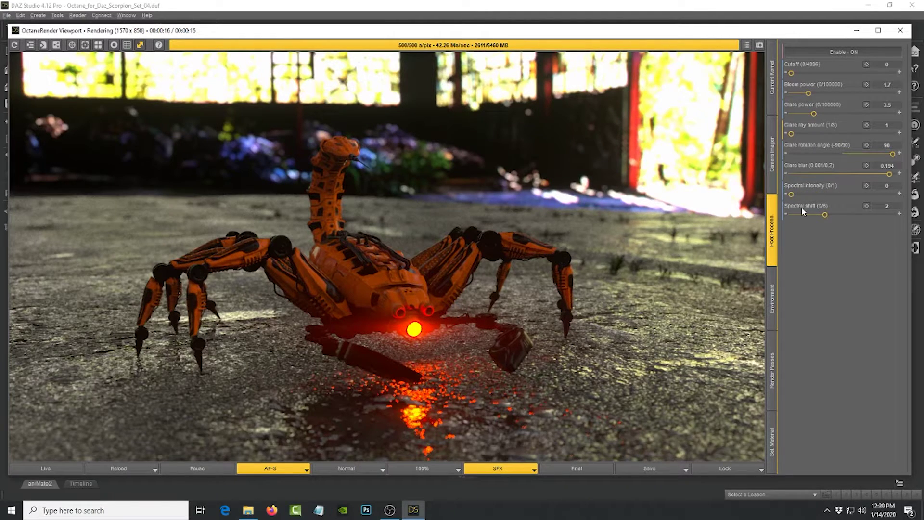
drag(828, 220, 817, 216)
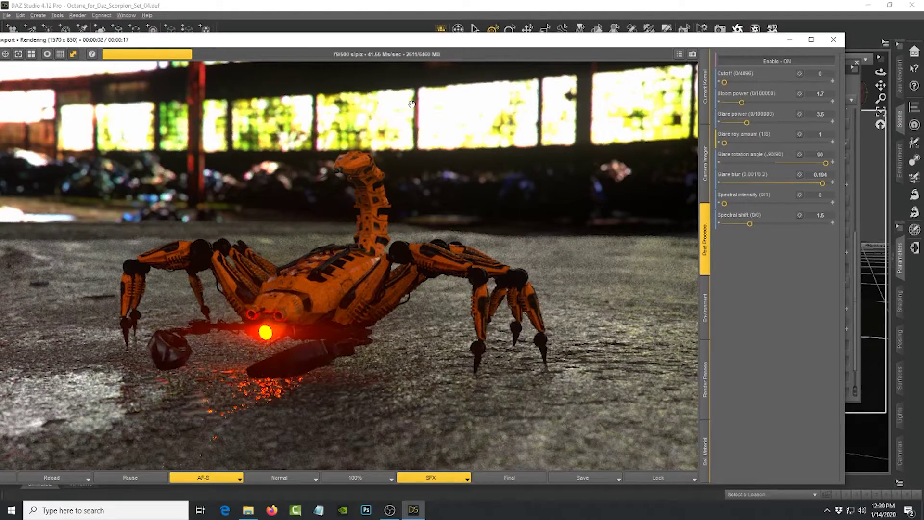
- Drag the OctaneRender Viewport down and left to uncover the main window and node editor
drag(425, 40, 497, 28)
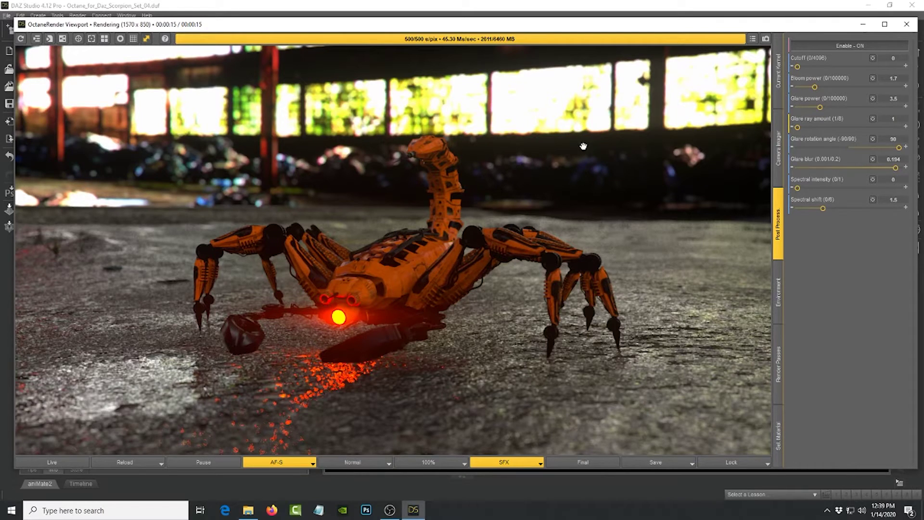
drag(584, 29, 554, 149)
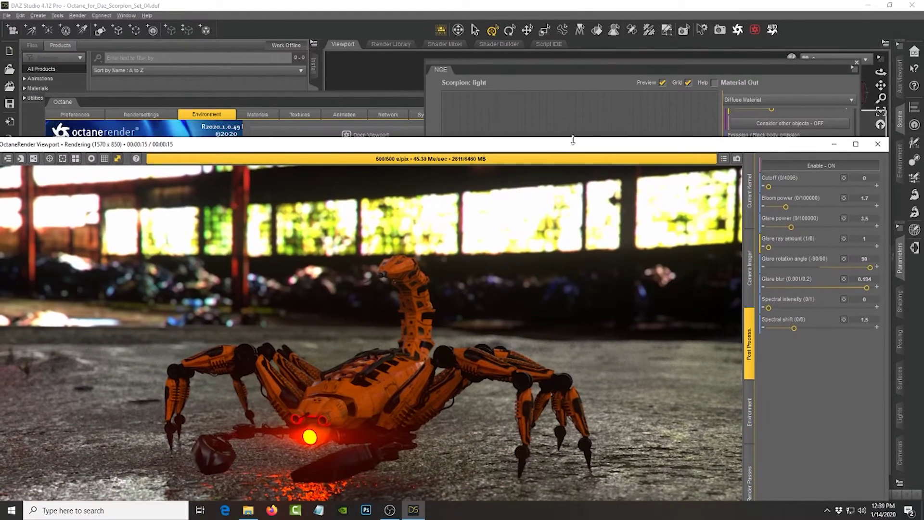
- Close the node editor and switch the viewport to Perspective, then back to Camera
click(844, 72)
click(731, 72)
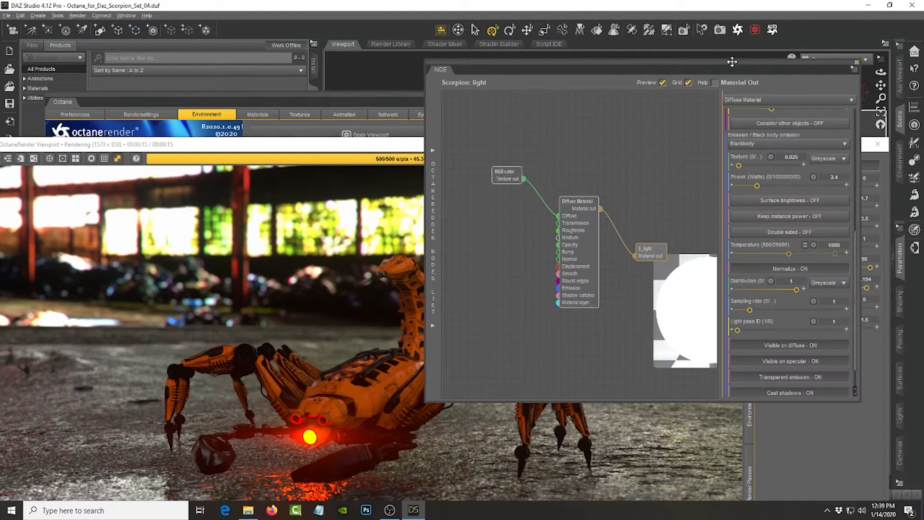
click(857, 64)
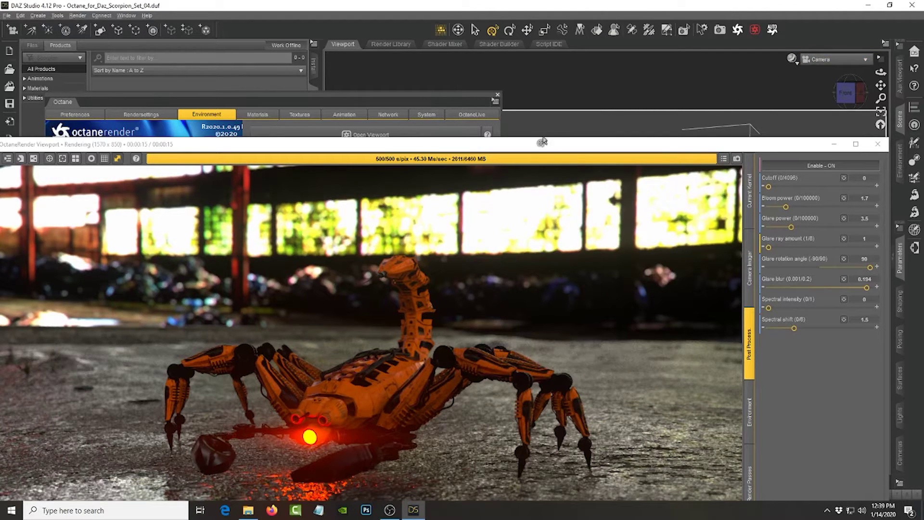
click(866, 60)
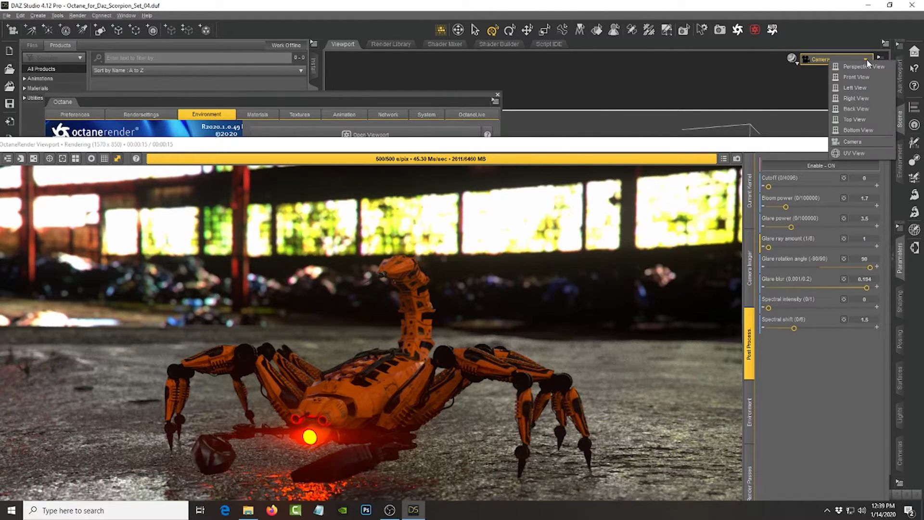
click(862, 65)
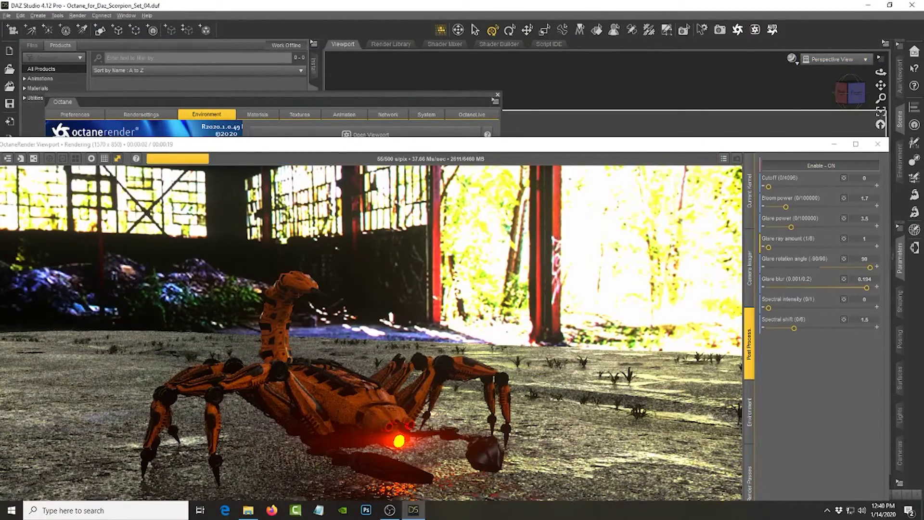
click(868, 60)
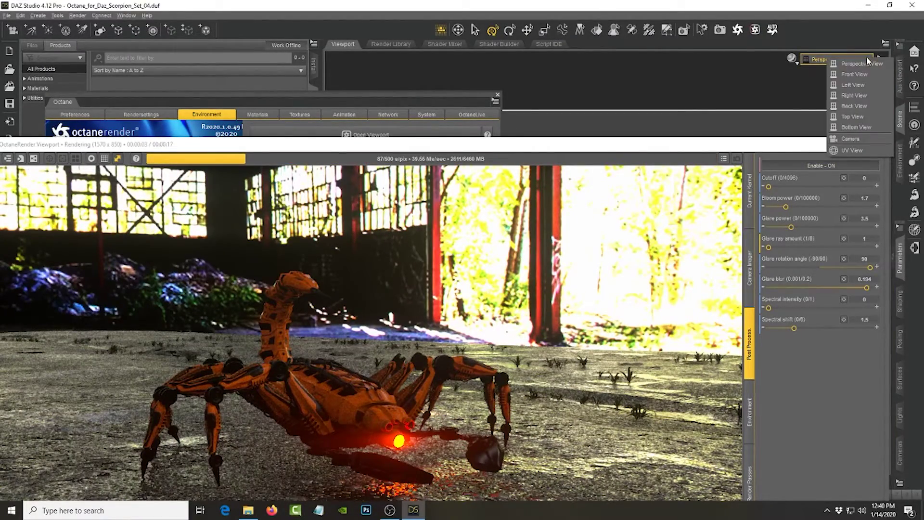
click(852, 139)
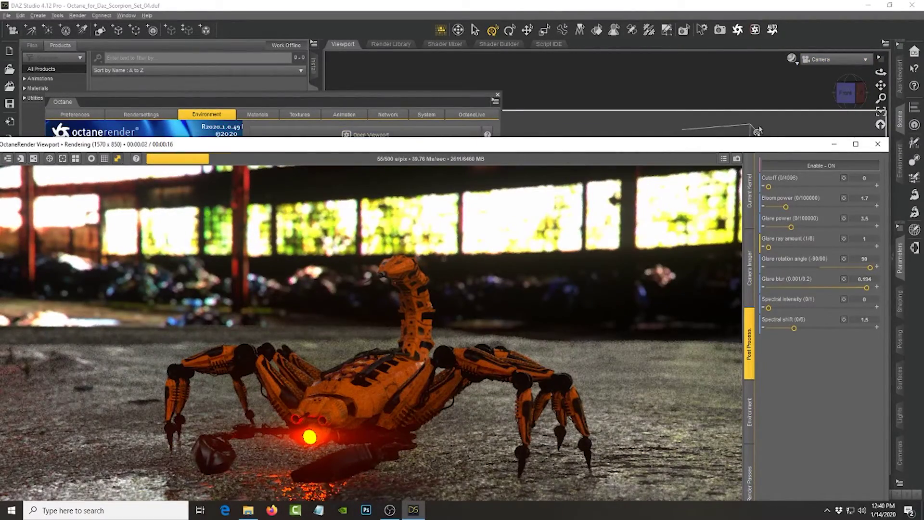
- Select the scene Camera and show its Camera > OctaneRender parameters
drag(741, 145, 535, 124)
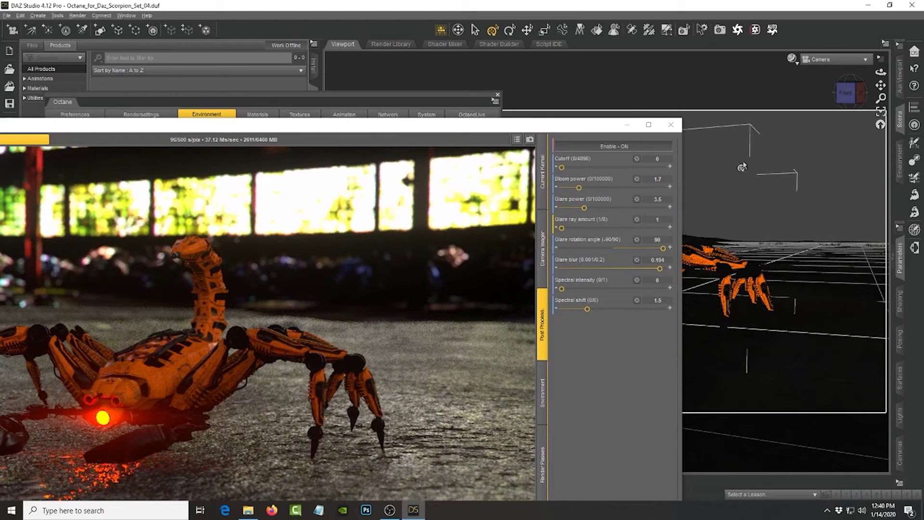
click(904, 267)
click(771, 94)
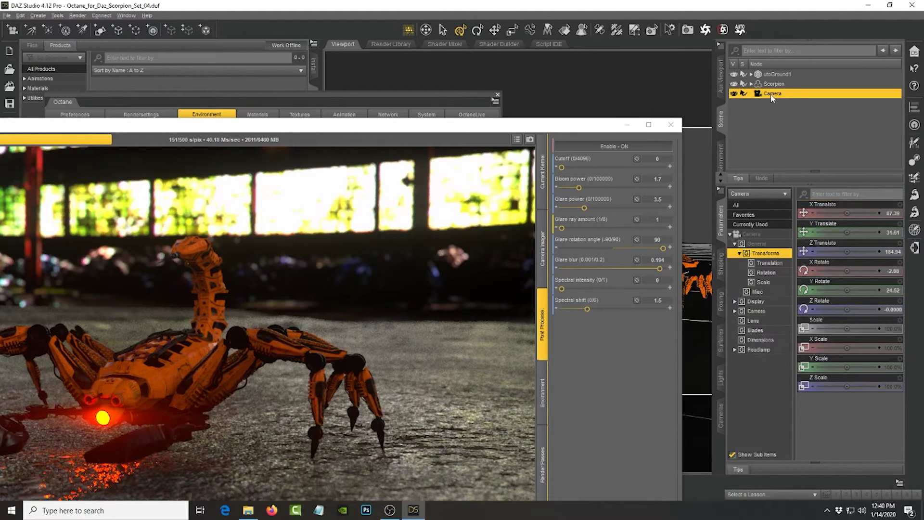
click(735, 312)
click(770, 324)
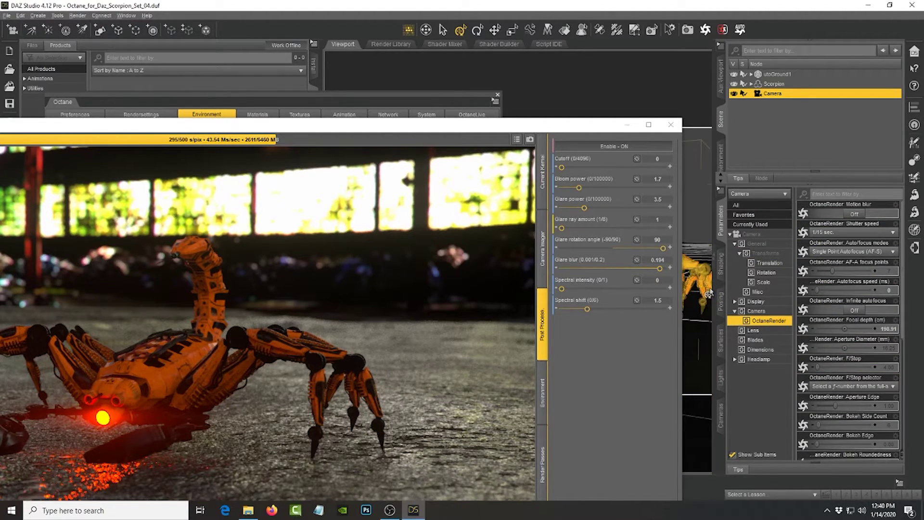
click(716, 274)
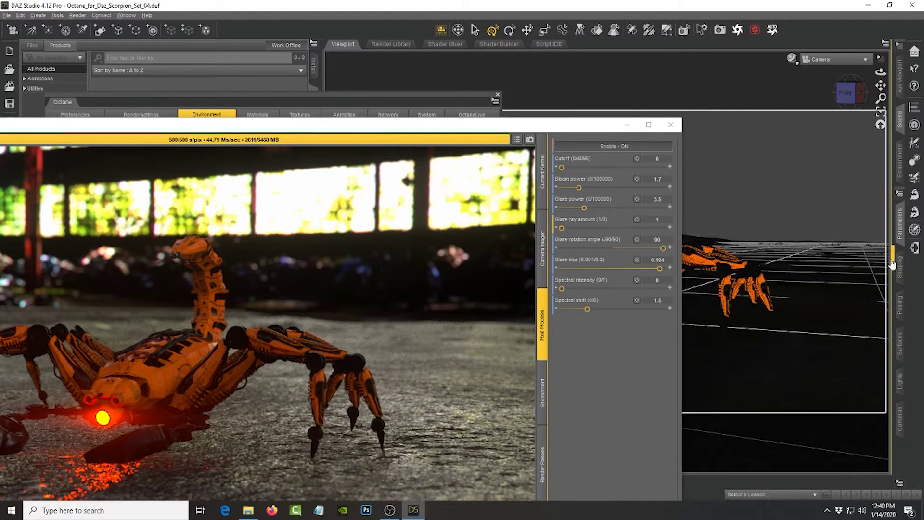
click(894, 266)
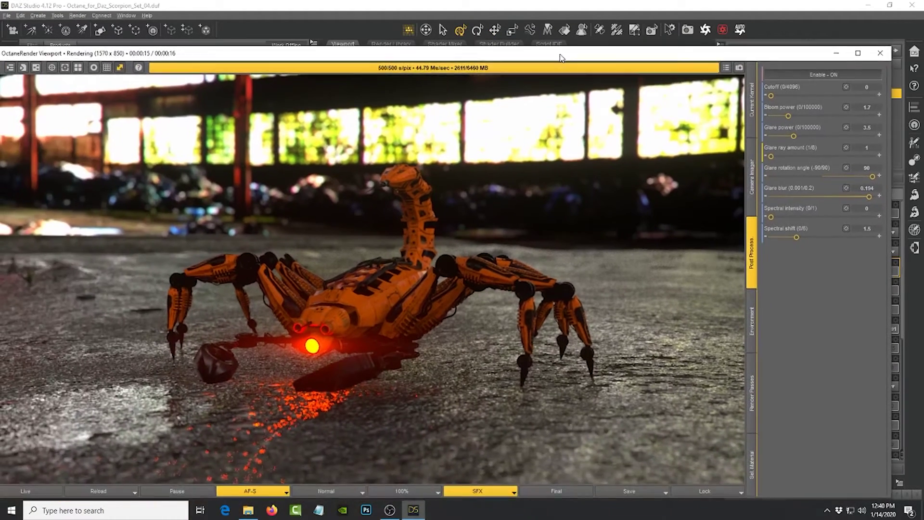
- Collapse the side panes and orbit the camera to a three-quarter view of the scorpion
drag(560, 58, 547, 42)
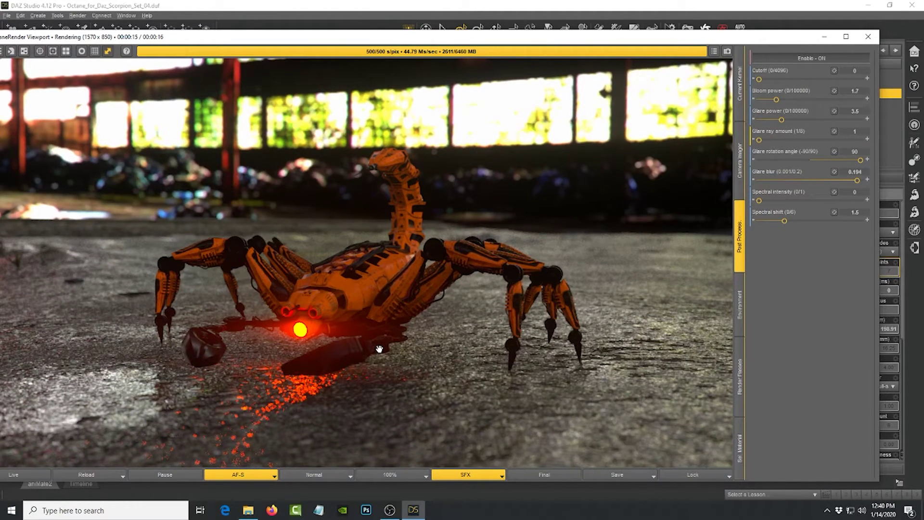
drag(403, 41, 444, 36)
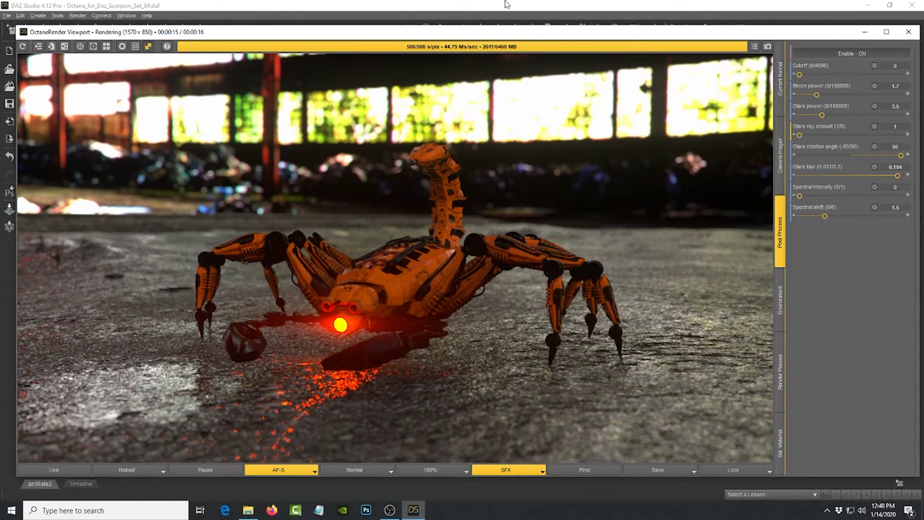
drag(714, 33, 621, 38)
click(716, 263)
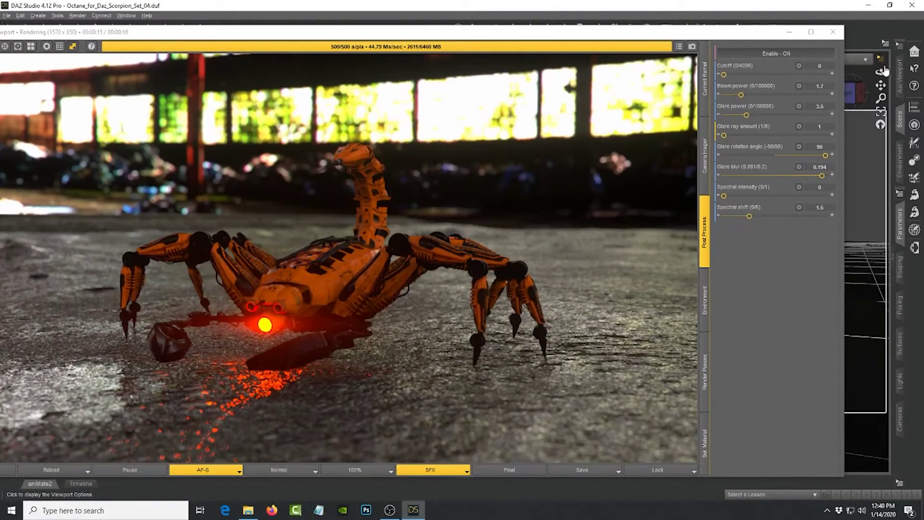
drag(882, 72, 867, 73)
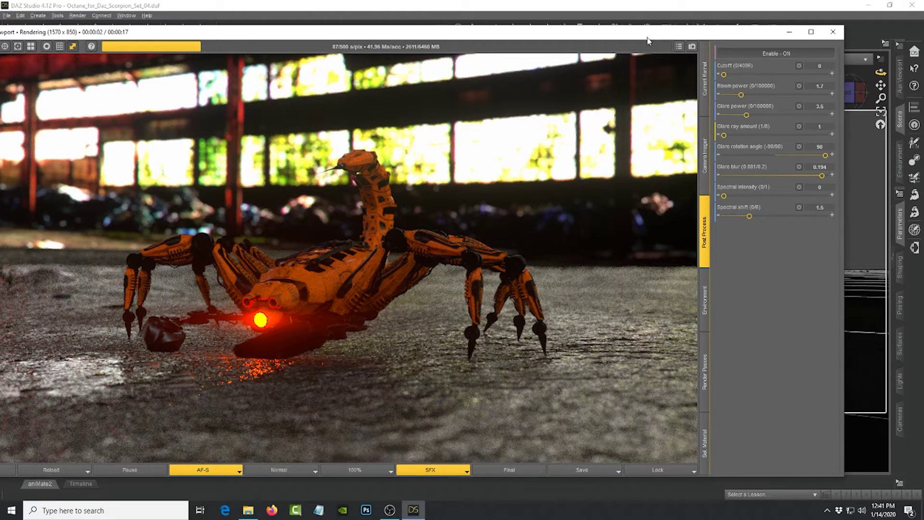
drag(581, 39, 657, 27)
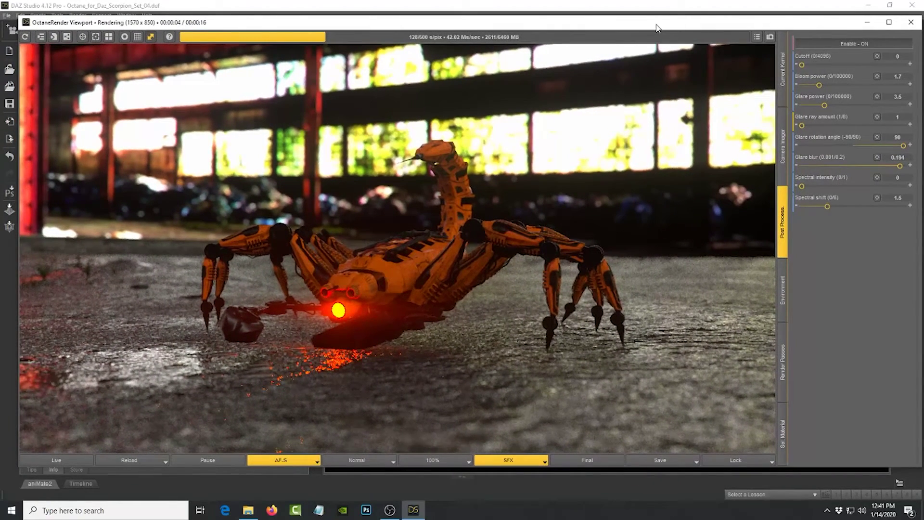